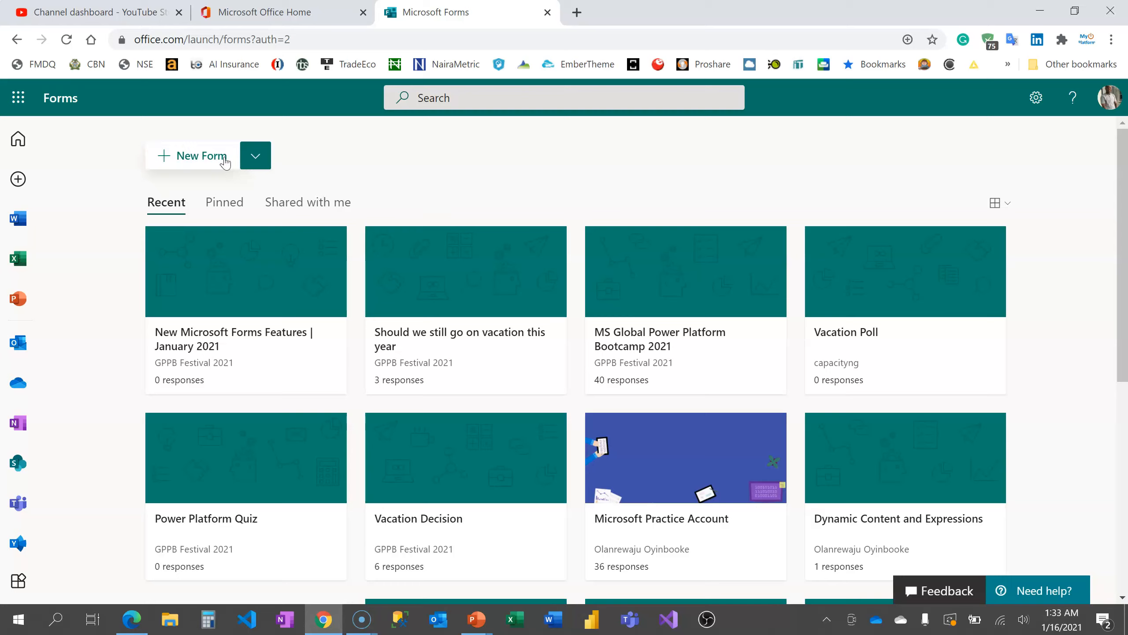
click(256, 163)
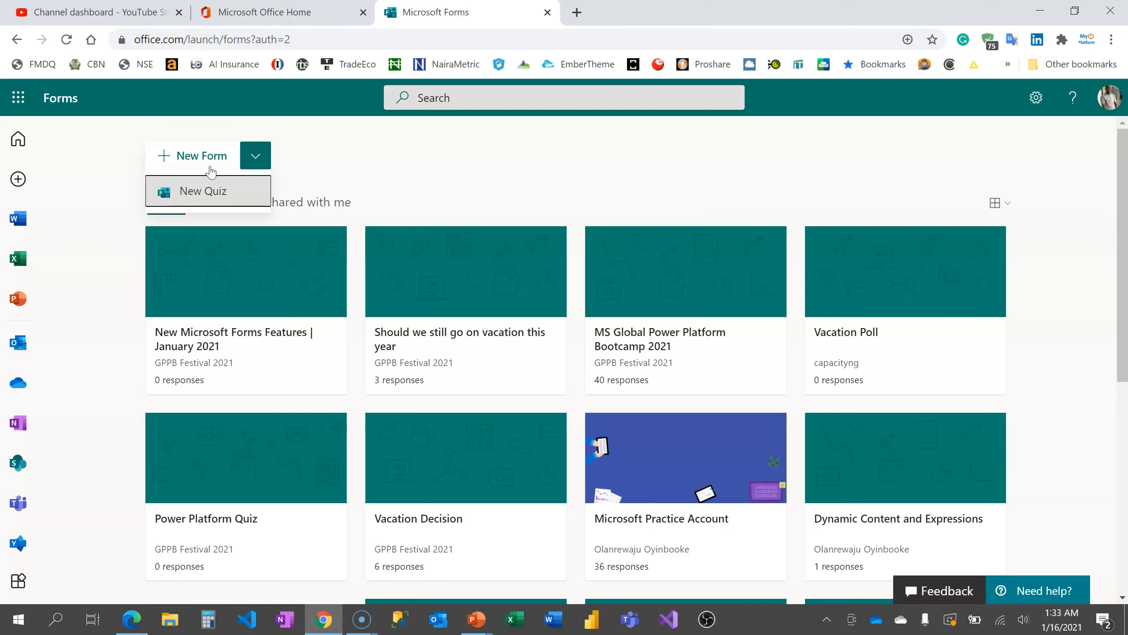
click(255, 160)
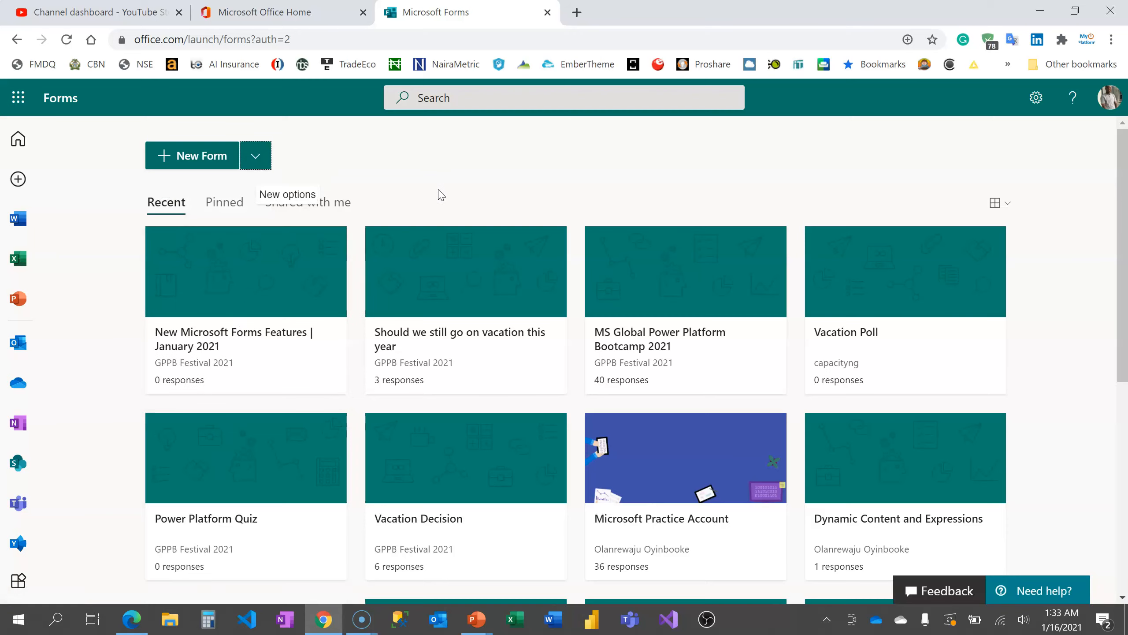
Step: Remove the form "Should we still go on vacation this year" from the list of recent forms
click(332, 355)
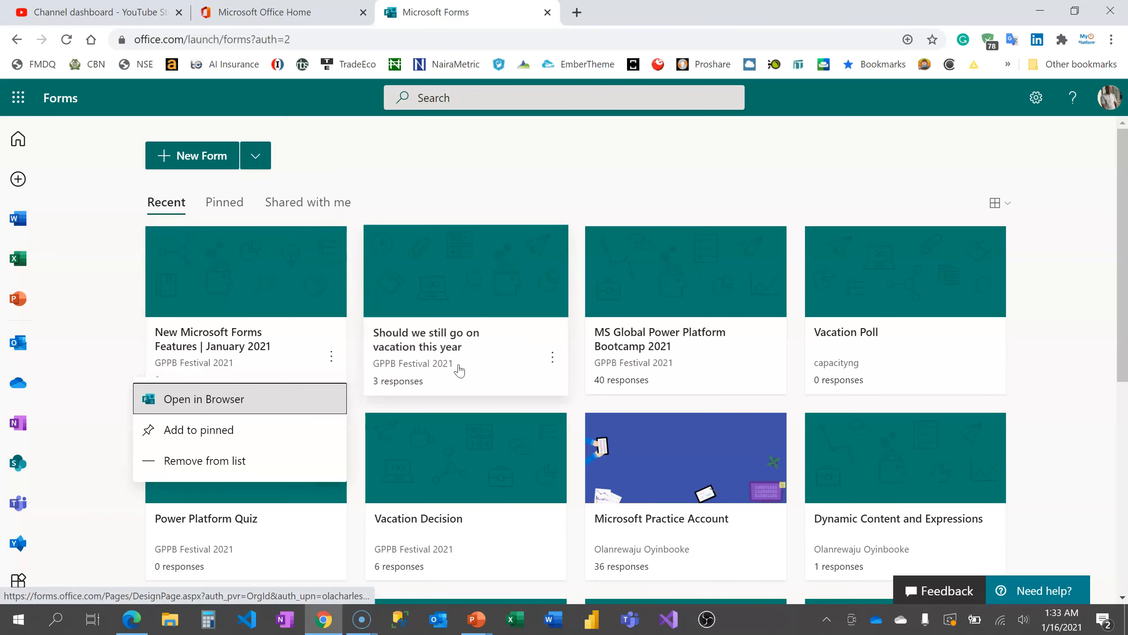
click(551, 356)
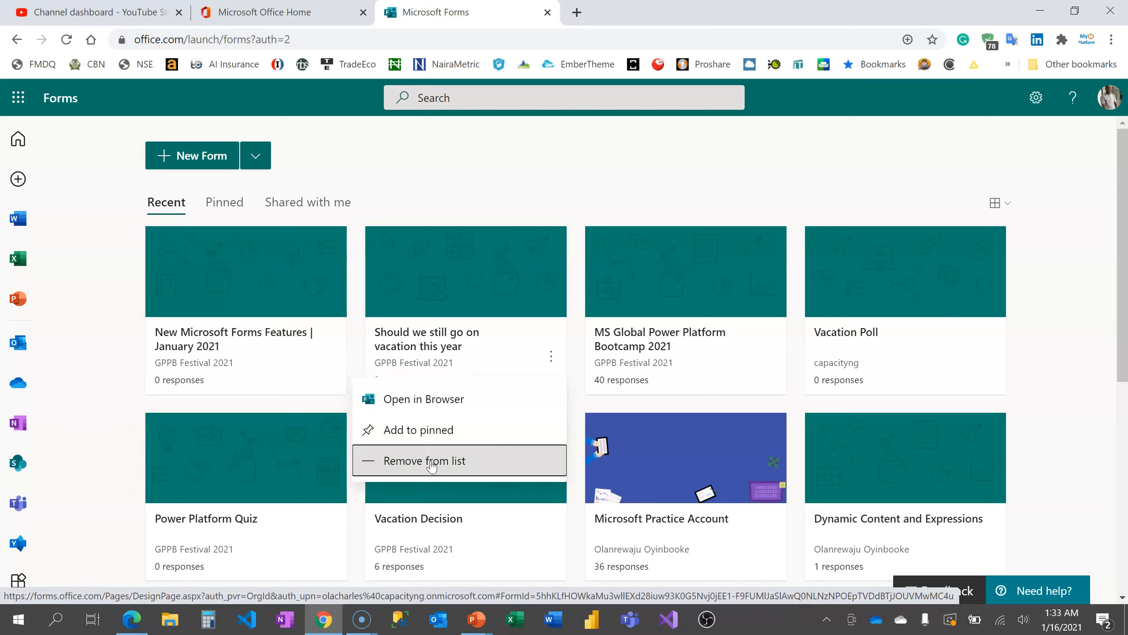
click(413, 458)
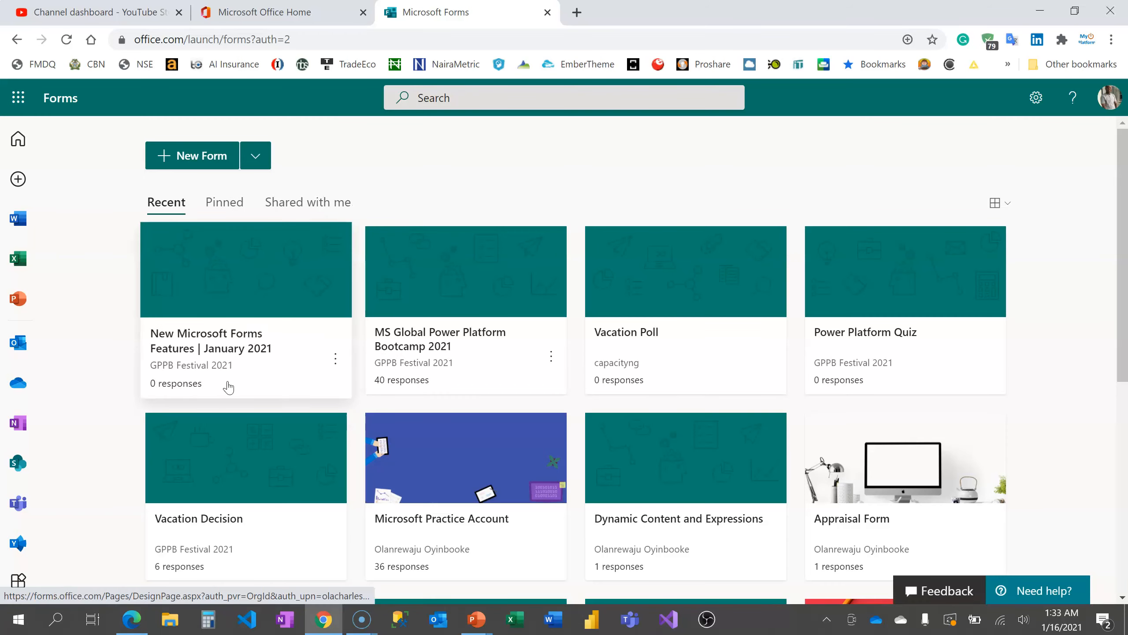
Step: Show all of My forms and delete the form "New Microsoft Forms Features | January 2021"
click(332, 360)
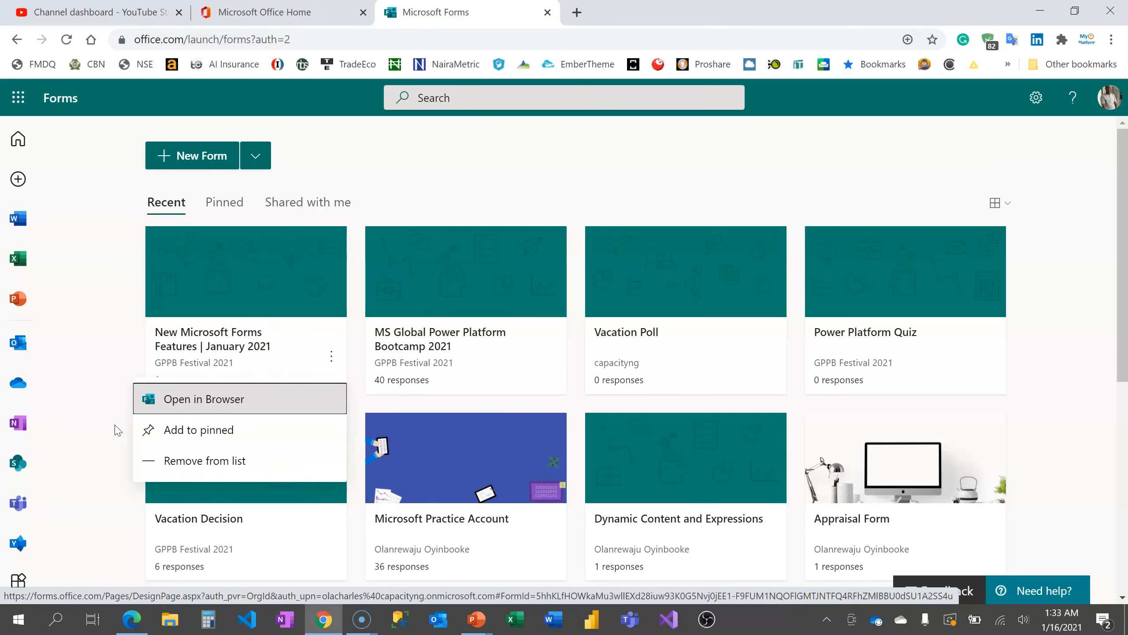
scroll(549, 486, down, 6)
click(983, 420)
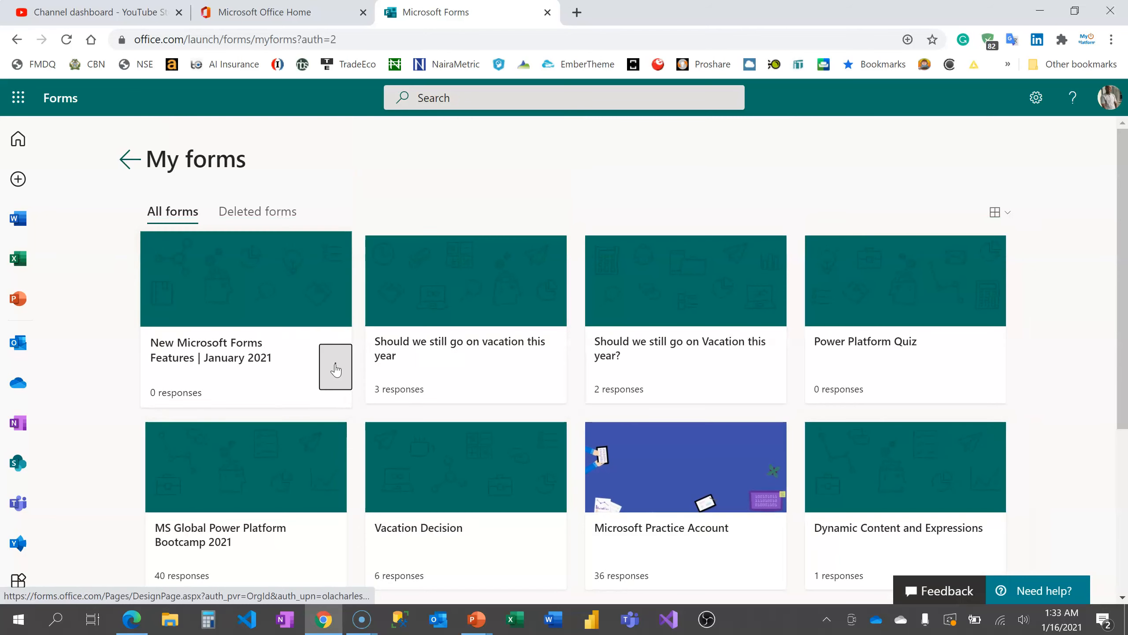
click(331, 365)
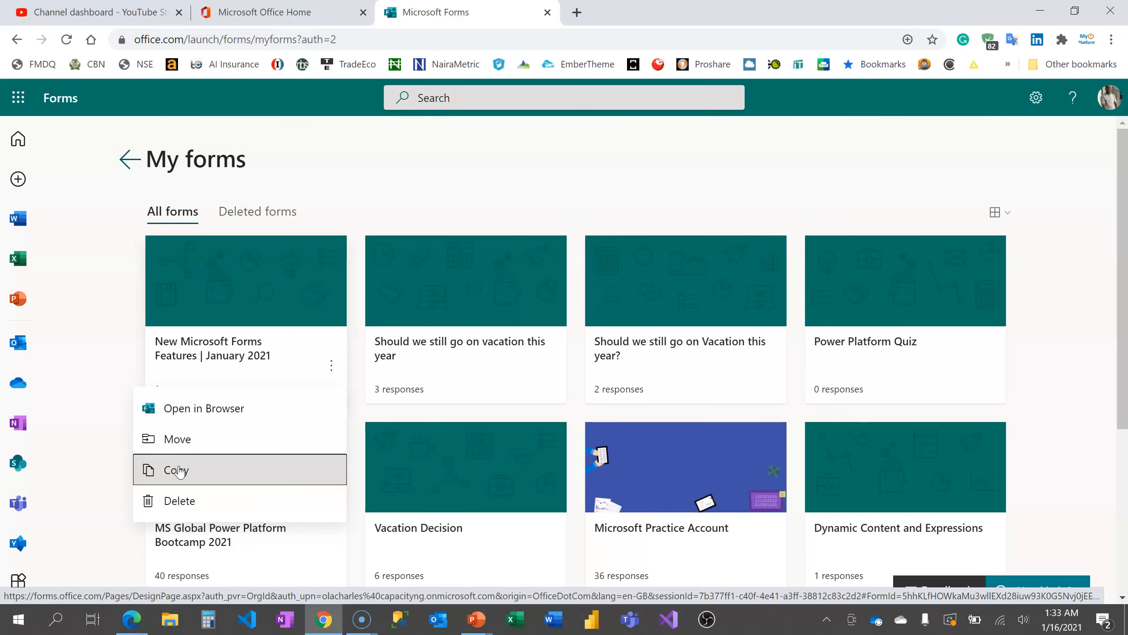
click(182, 501)
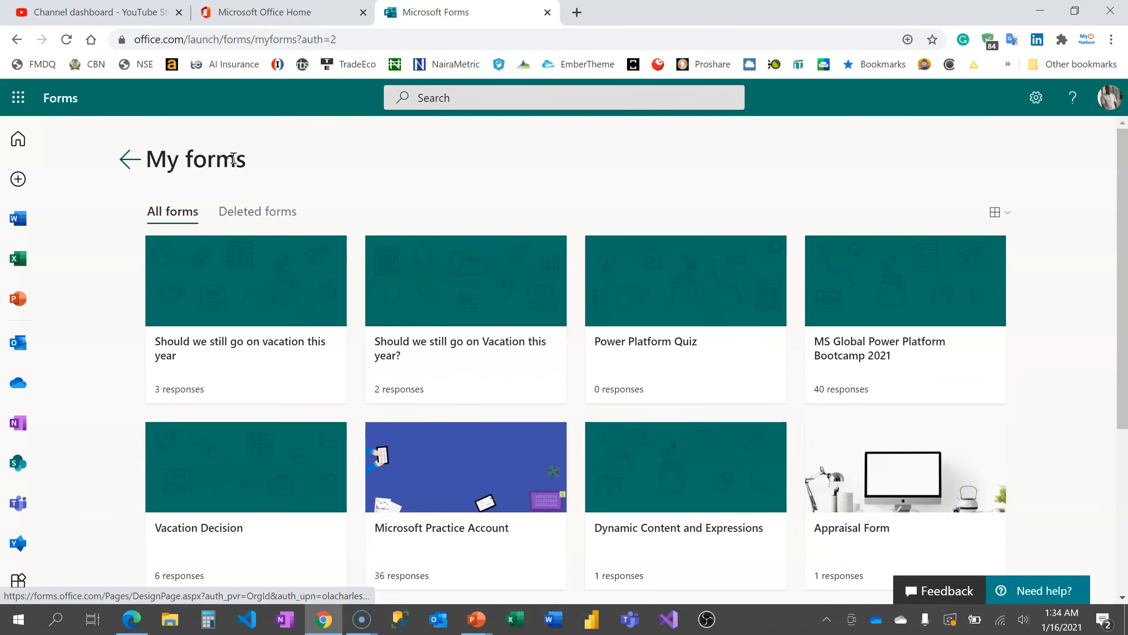
Step: Restore "New Microsoft Forms Features | January 2021" from the deleted forms and return to the list of all forms
click(240, 212)
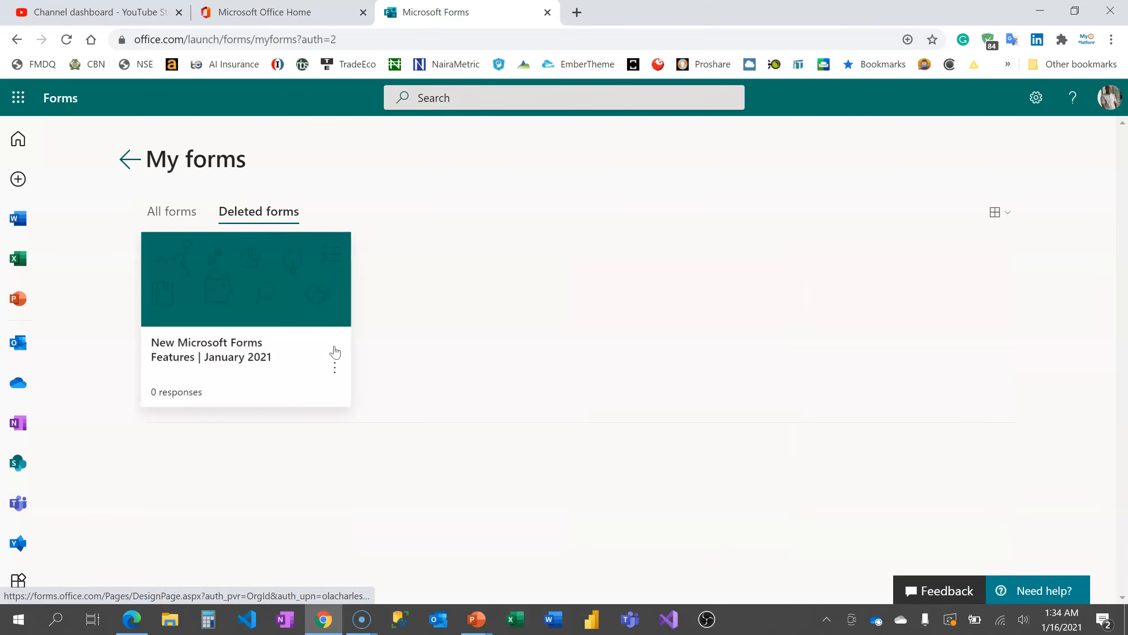
click(332, 367)
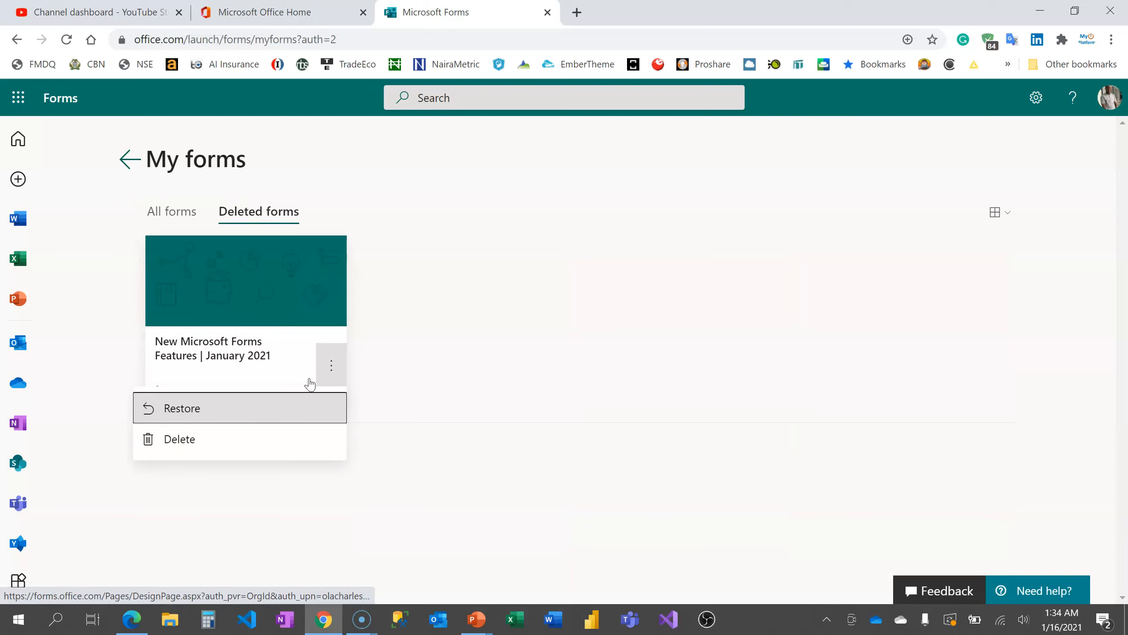
click(183, 409)
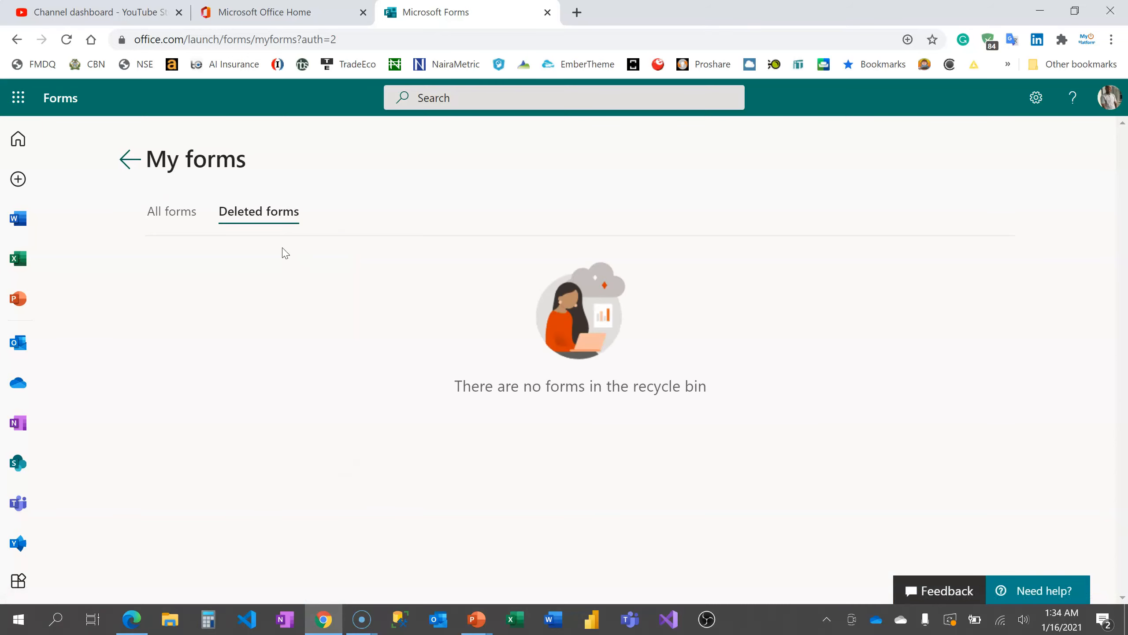
click(167, 213)
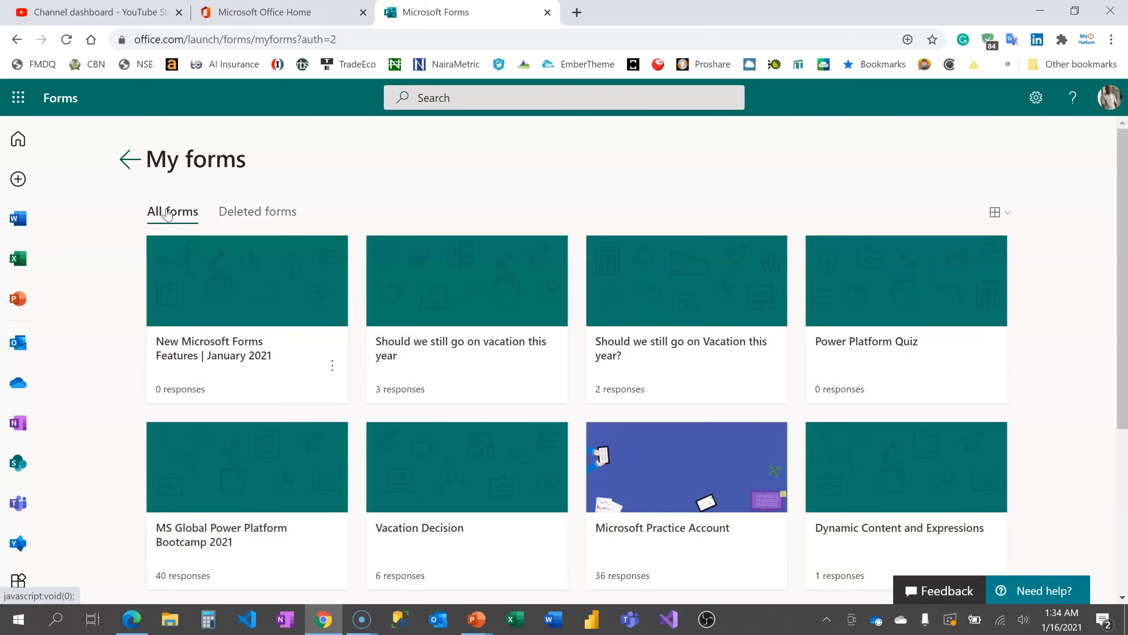
Step: Open "New Microsoft Forms Features | January 2021" in preview and enable Immersive Reader for it
click(254, 292)
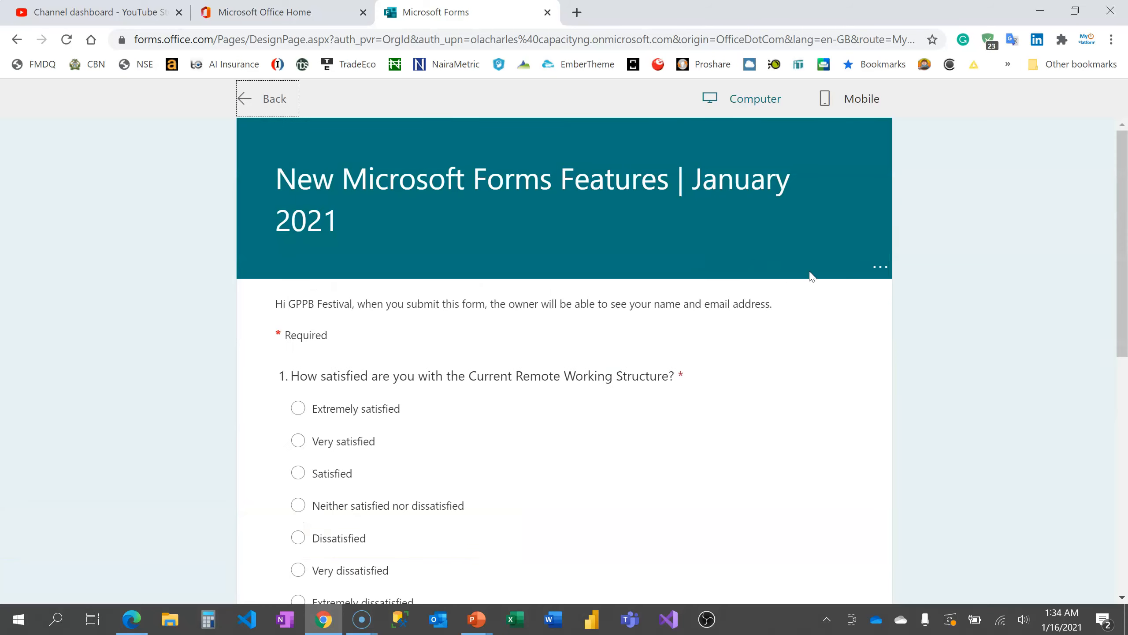
click(880, 268)
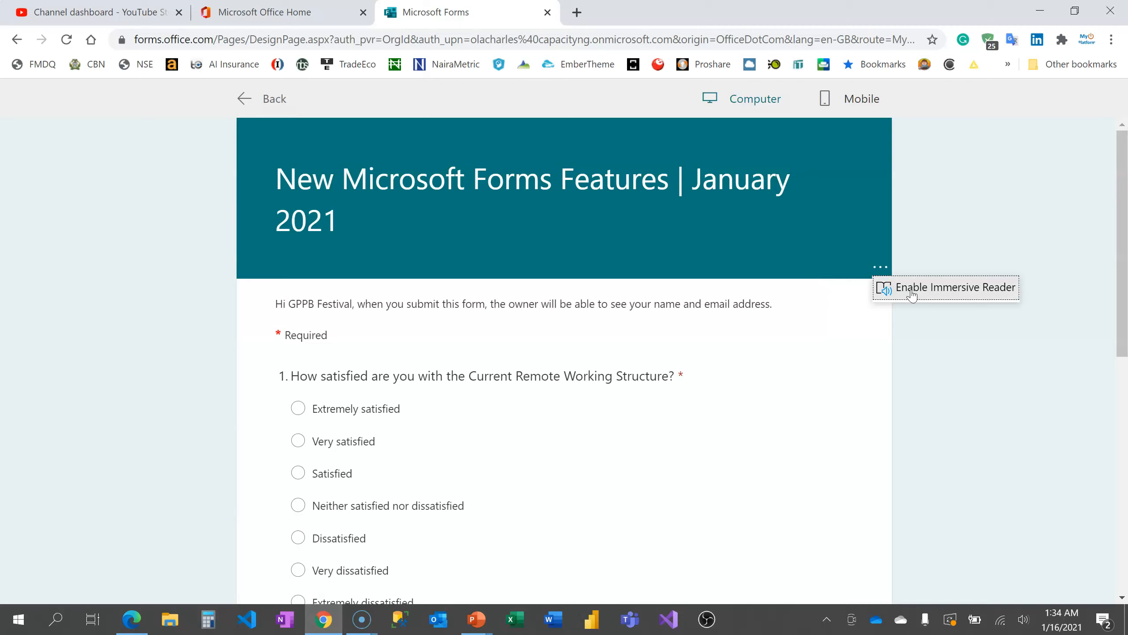
click(956, 295)
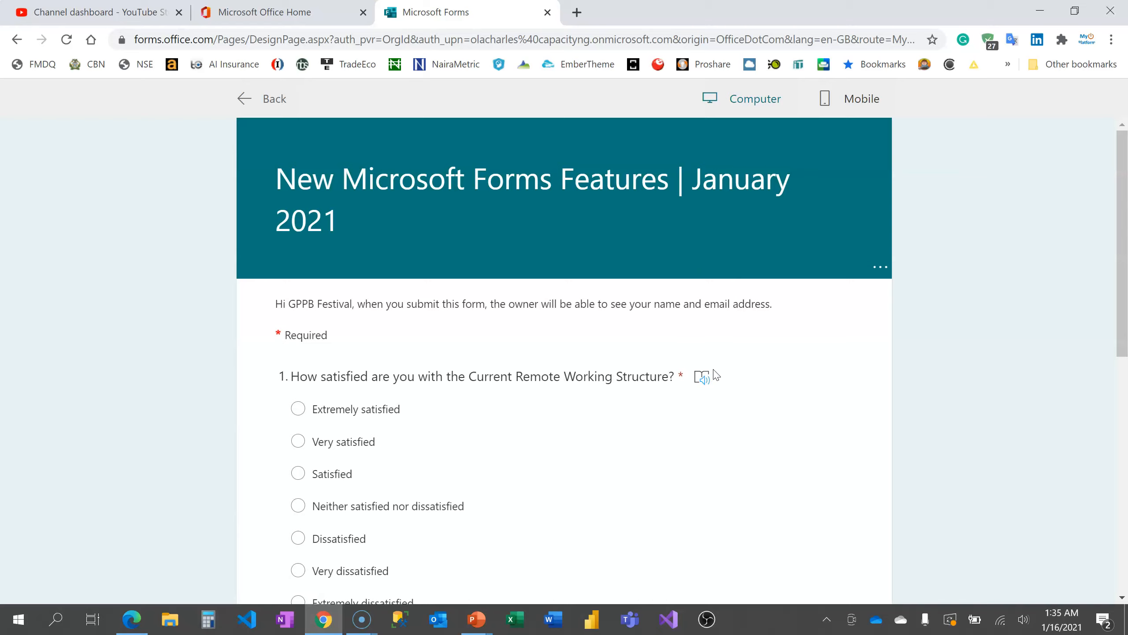
Step: Open question 1 in Immersive Reader, have it read aloud briefly, pause it and return to the form preview
click(703, 382)
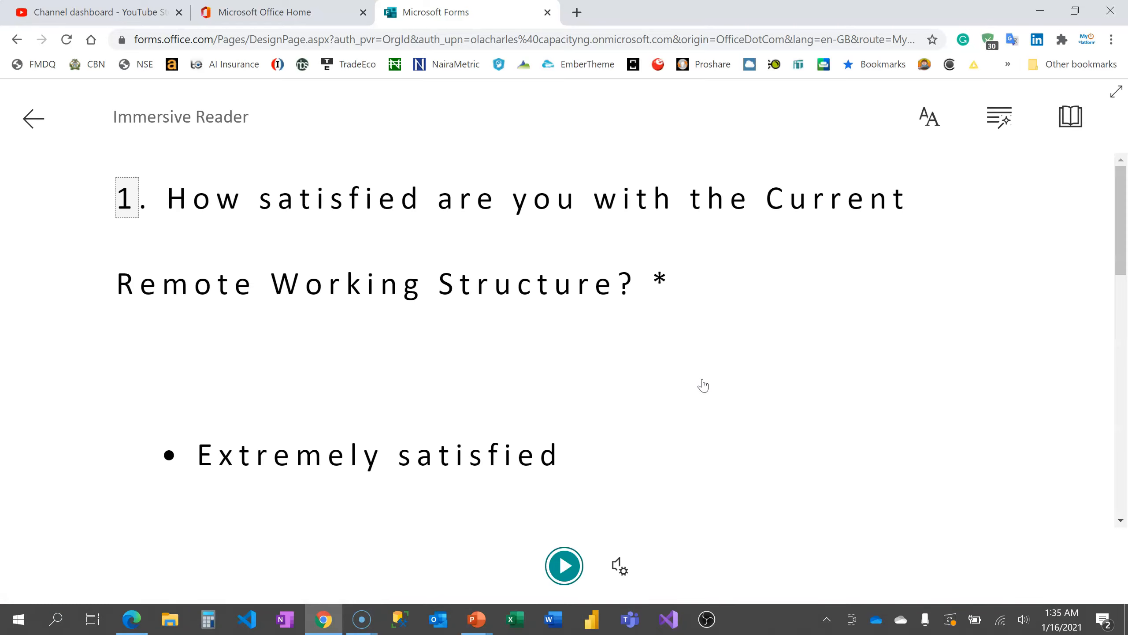
click(564, 566)
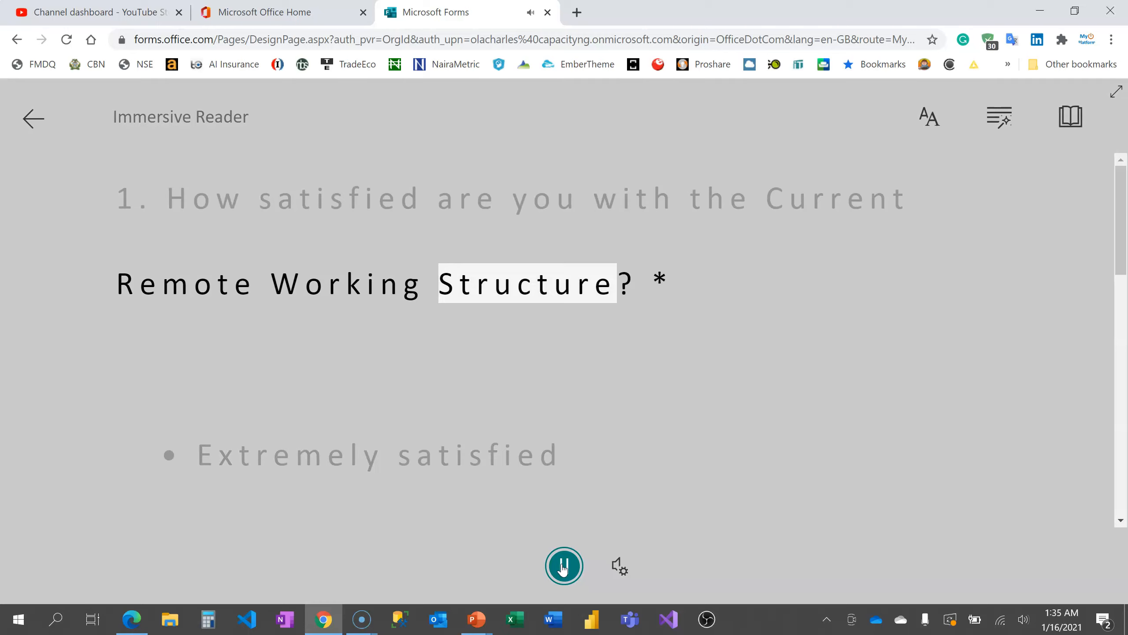
click(563, 568)
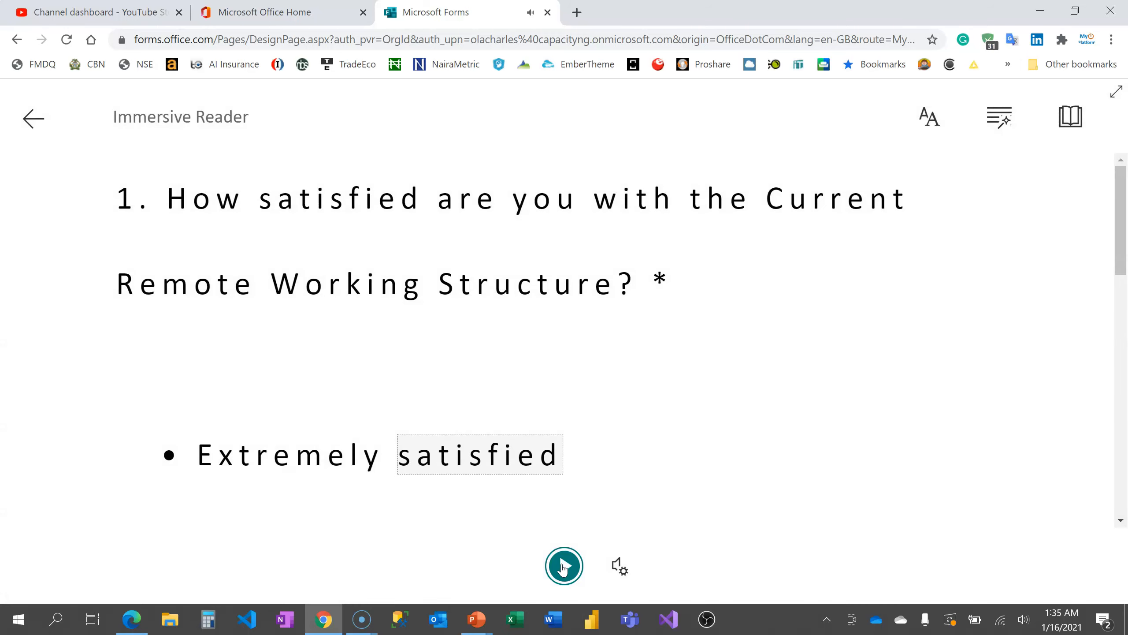
click(33, 118)
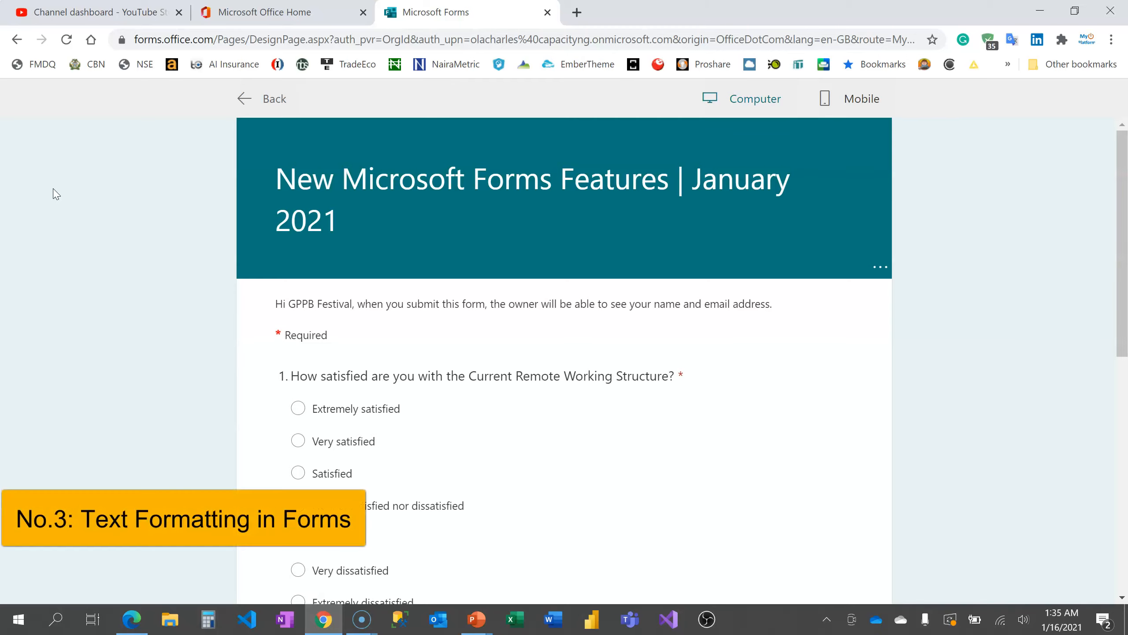
Step: Leave the preview, open question 1 for editing and select part of its question text
click(274, 100)
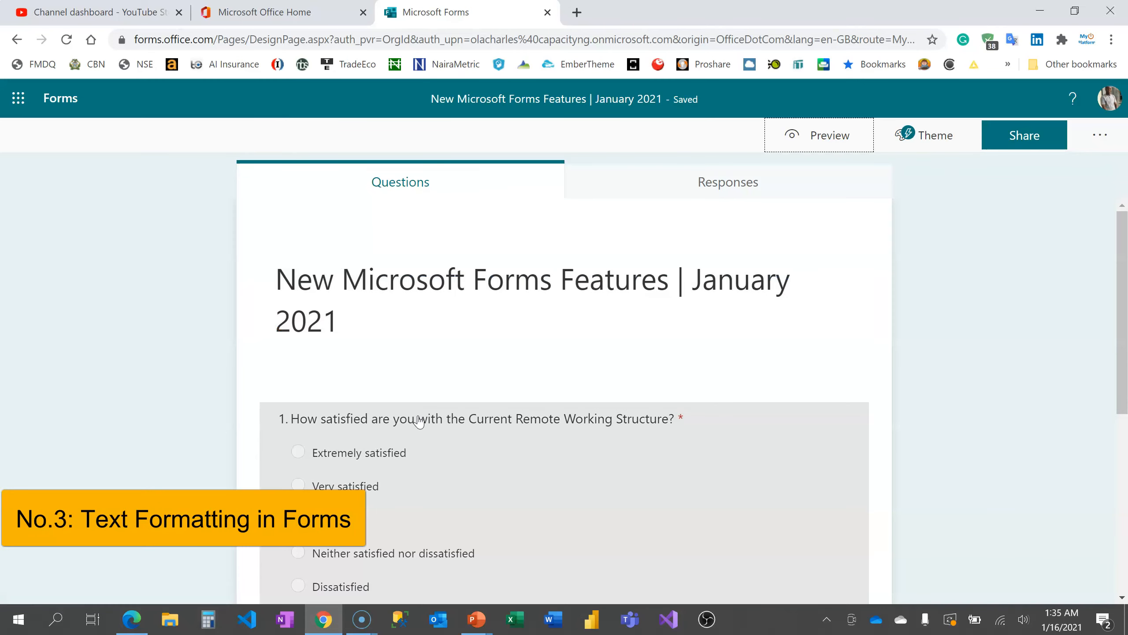
click(422, 427)
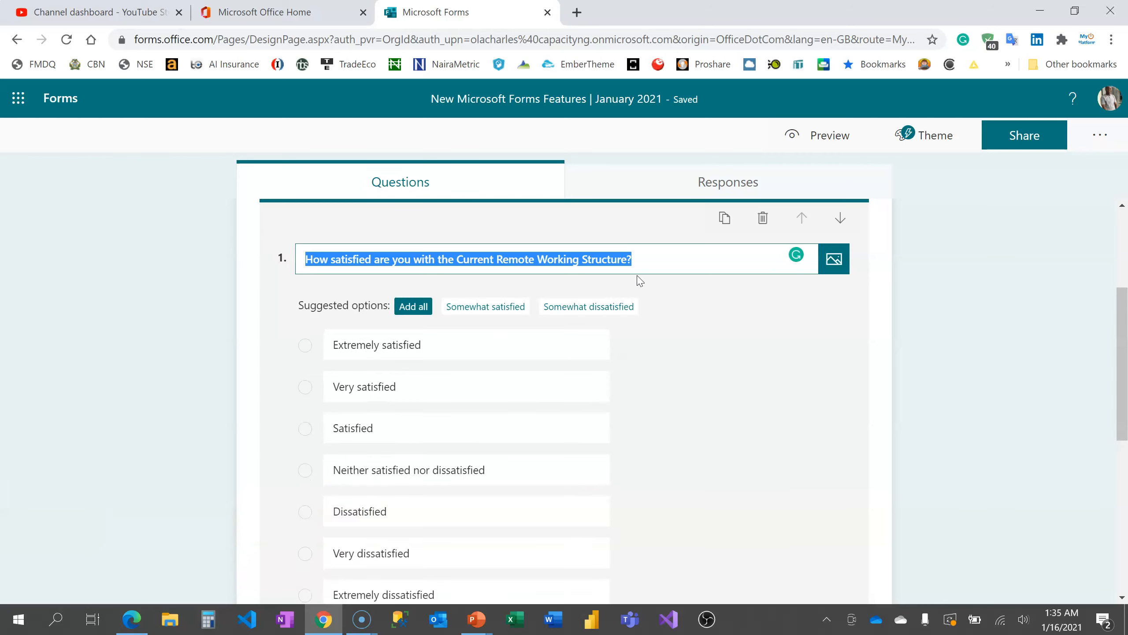
drag(657, 256, 409, 259)
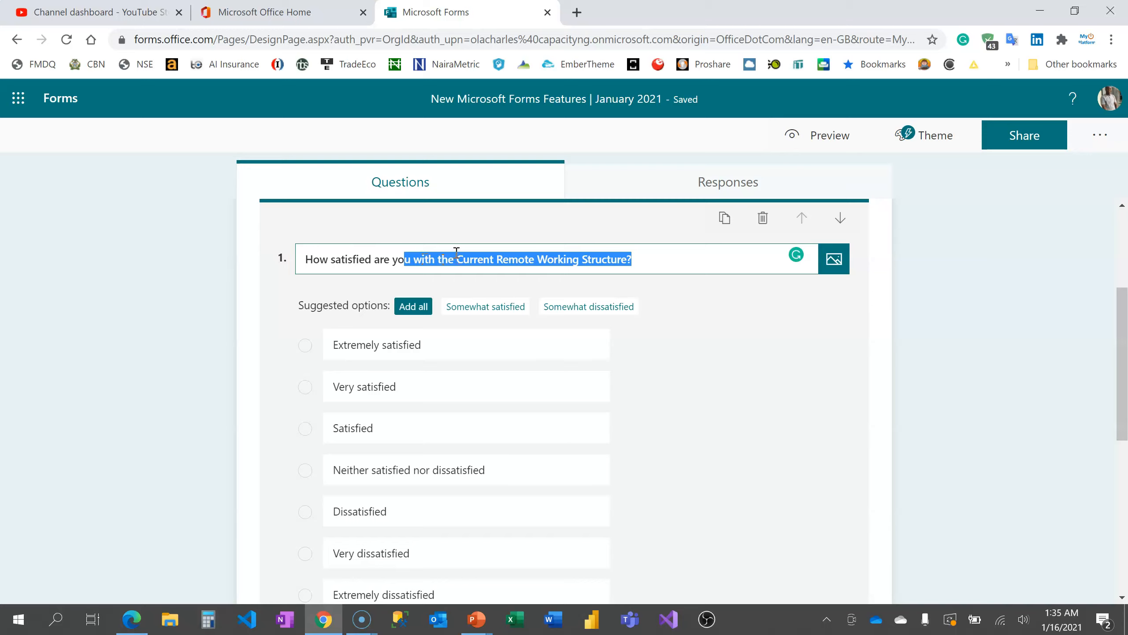
Step: Switch to the PowerPoint slide show and play the "Text Formatting in Forms" demo of the Employee sentiment survey
click(476, 618)
click(615, 571)
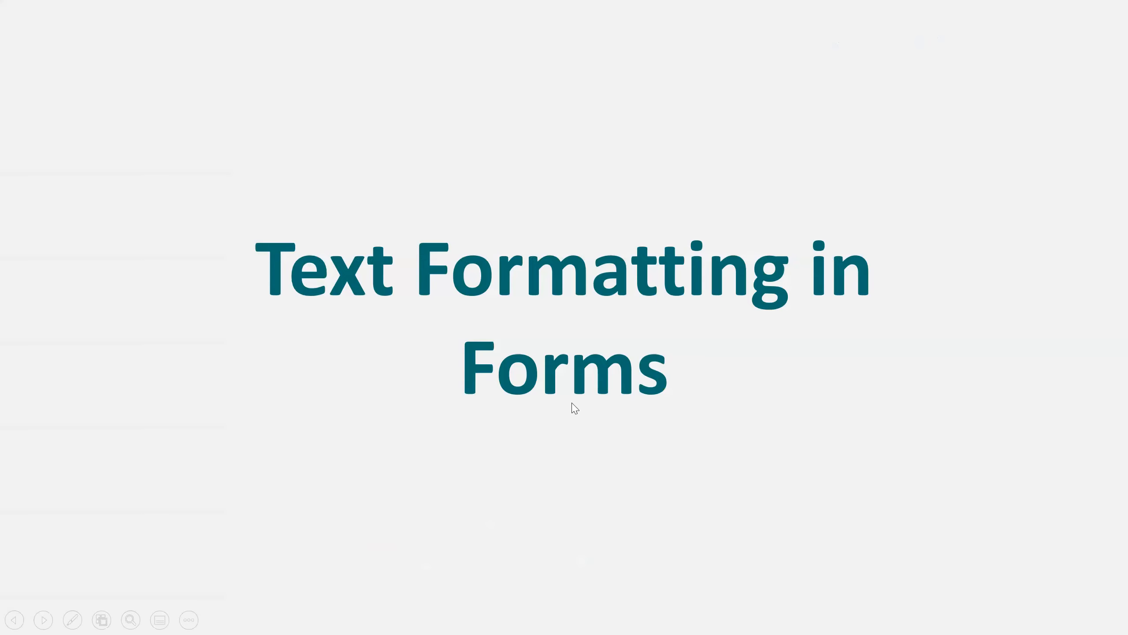
click(571, 400)
click(571, 399)
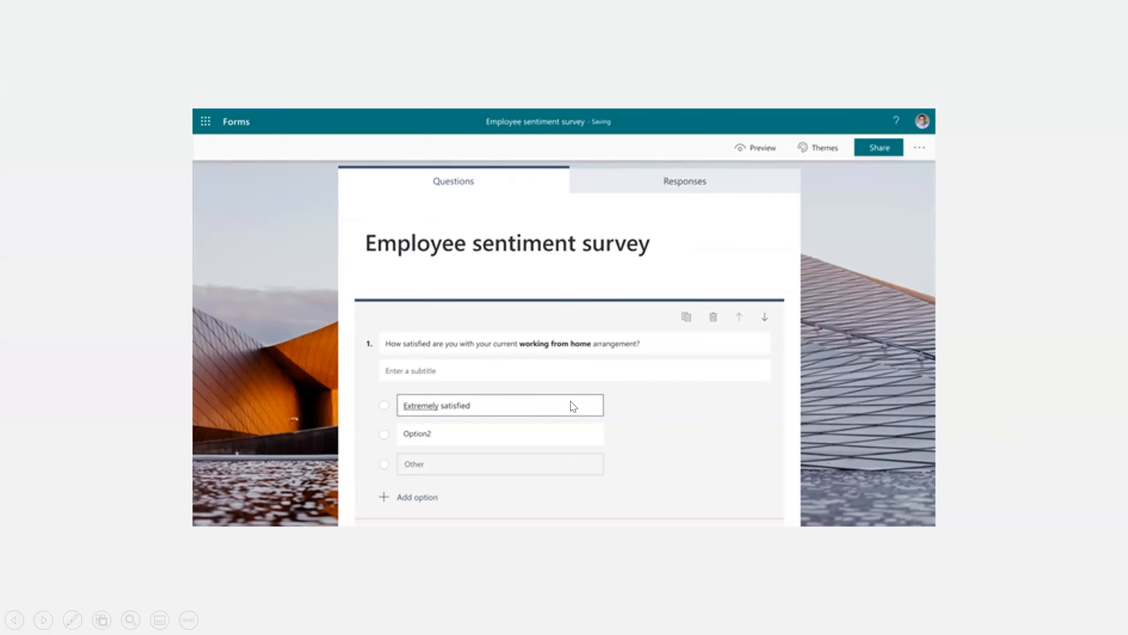
click(573, 406)
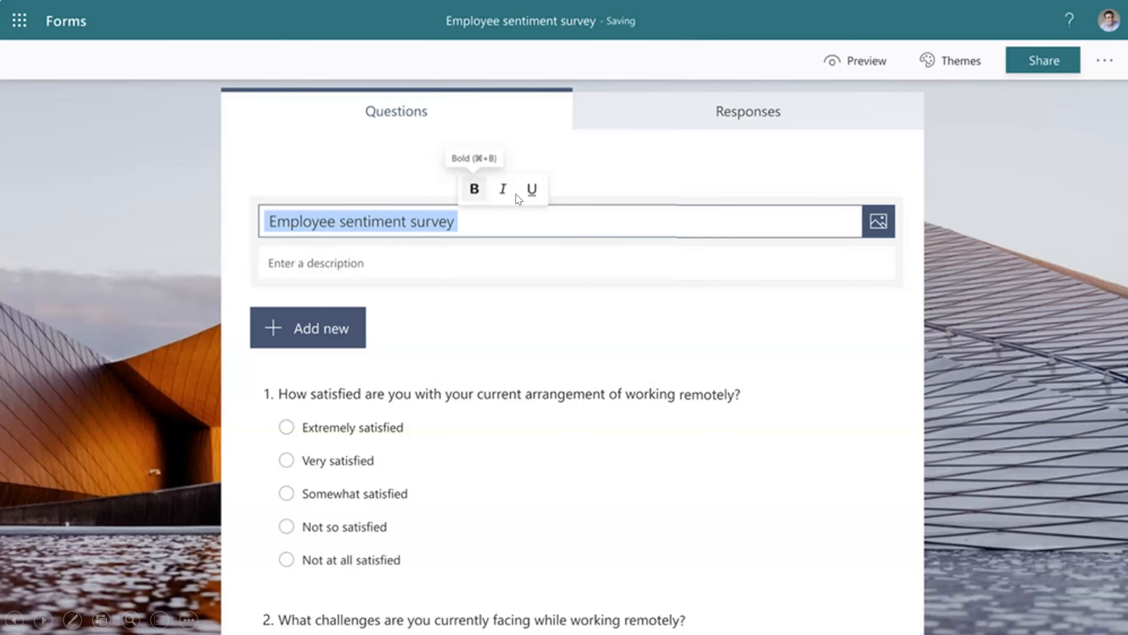
click(512, 227)
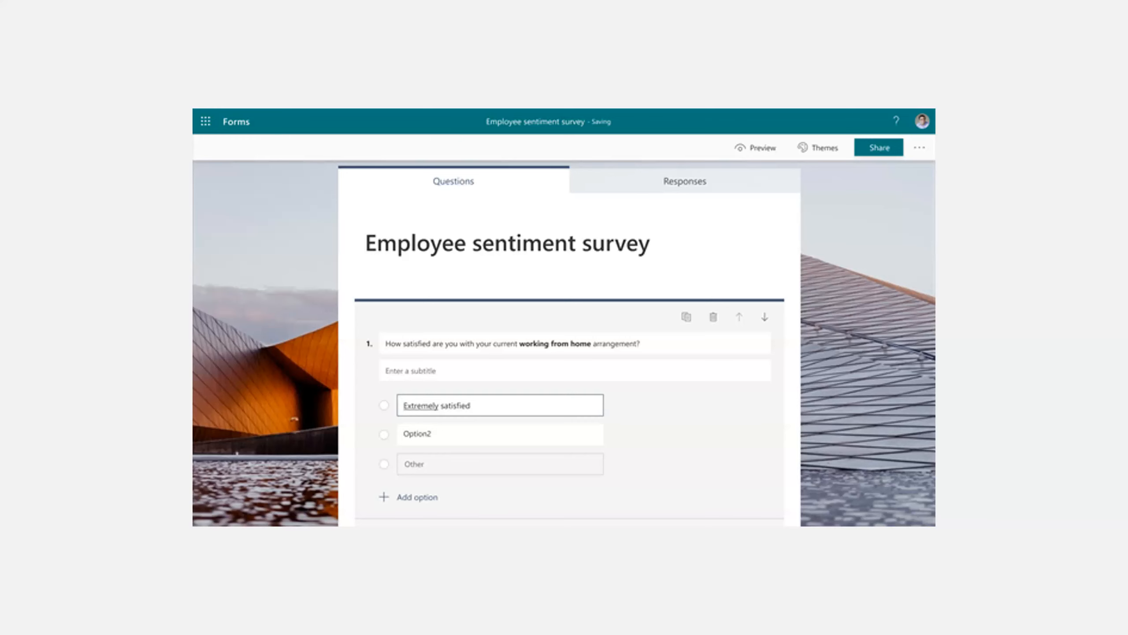
Step: Switch back to the form in Chrome and leave the editing of question 1
key(super)
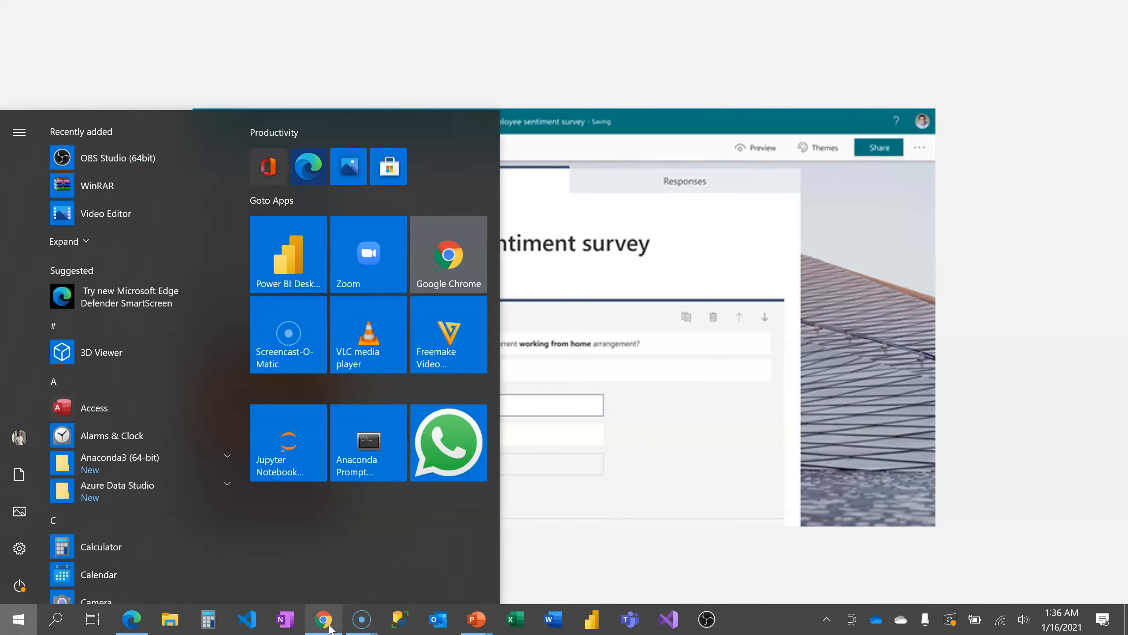
click(329, 625)
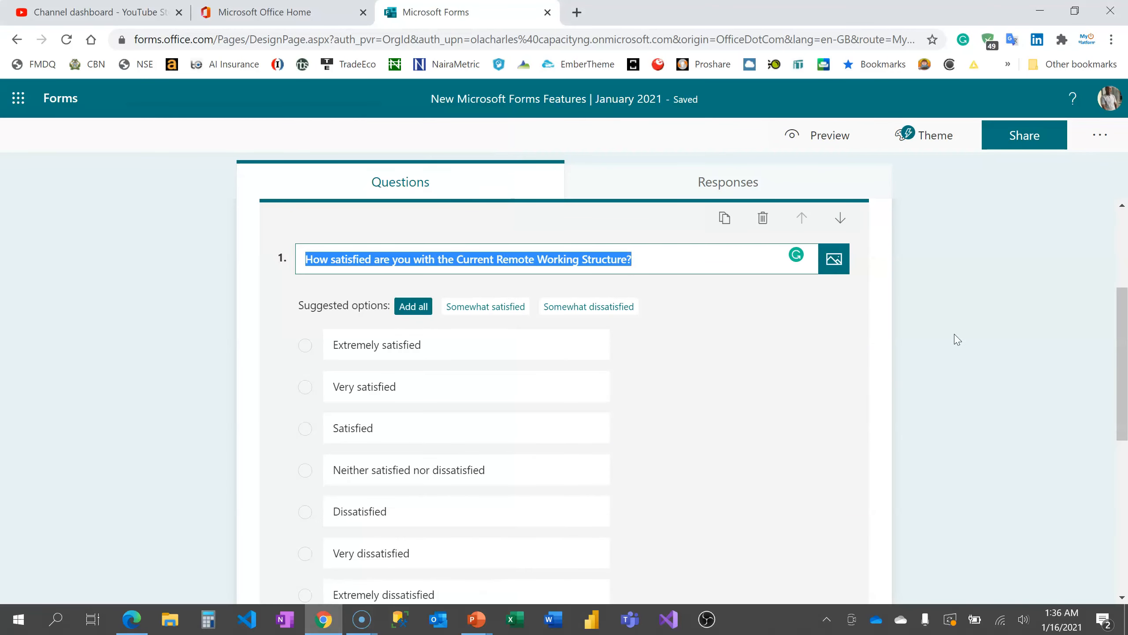
click(955, 338)
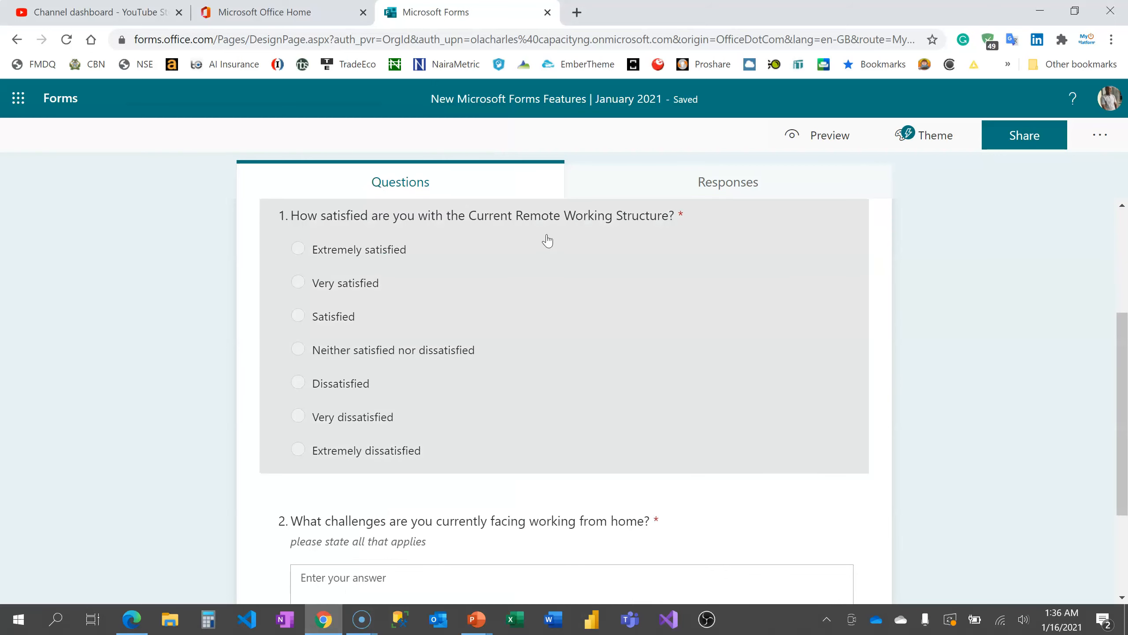
Step: Open the form's sharing options and set response collection to "Specific people in my organisation can respond"
click(1021, 142)
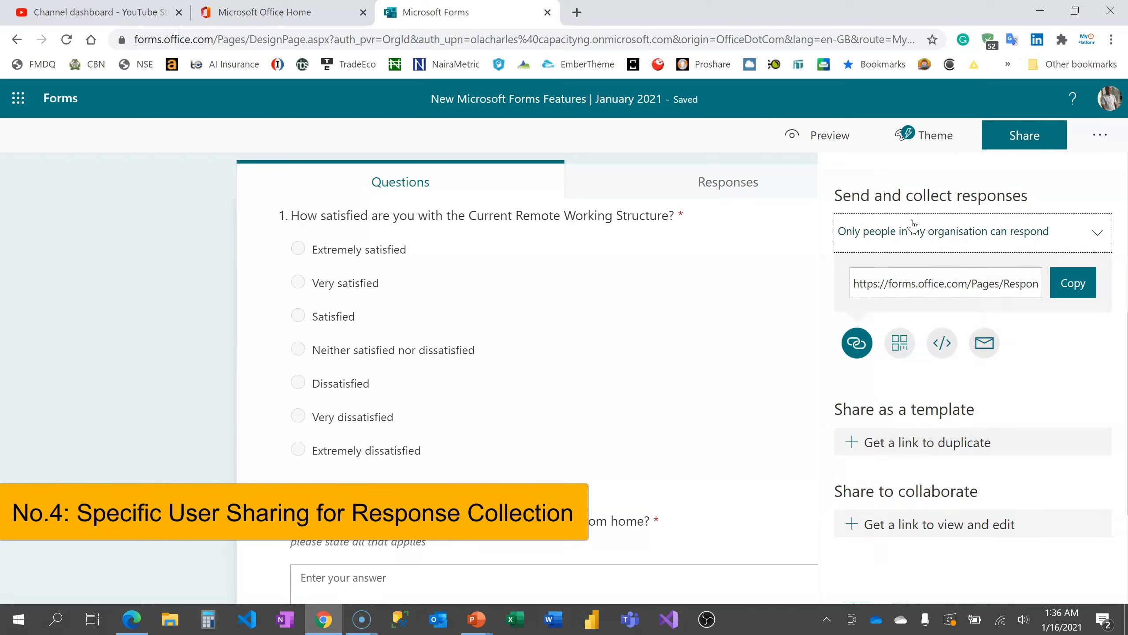
click(988, 236)
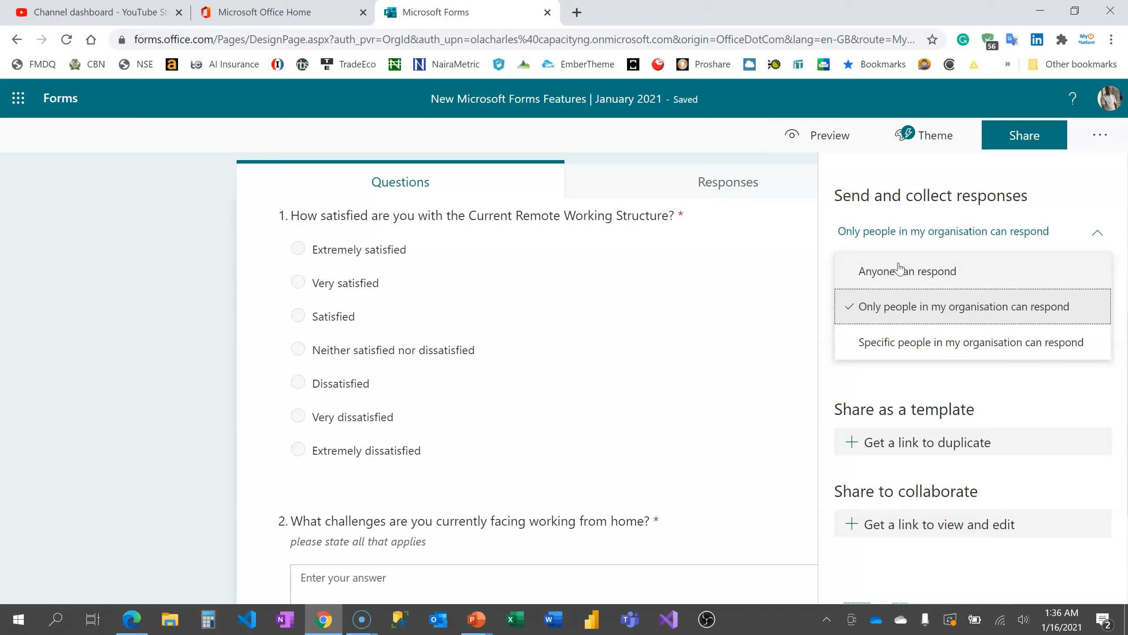
click(918, 317)
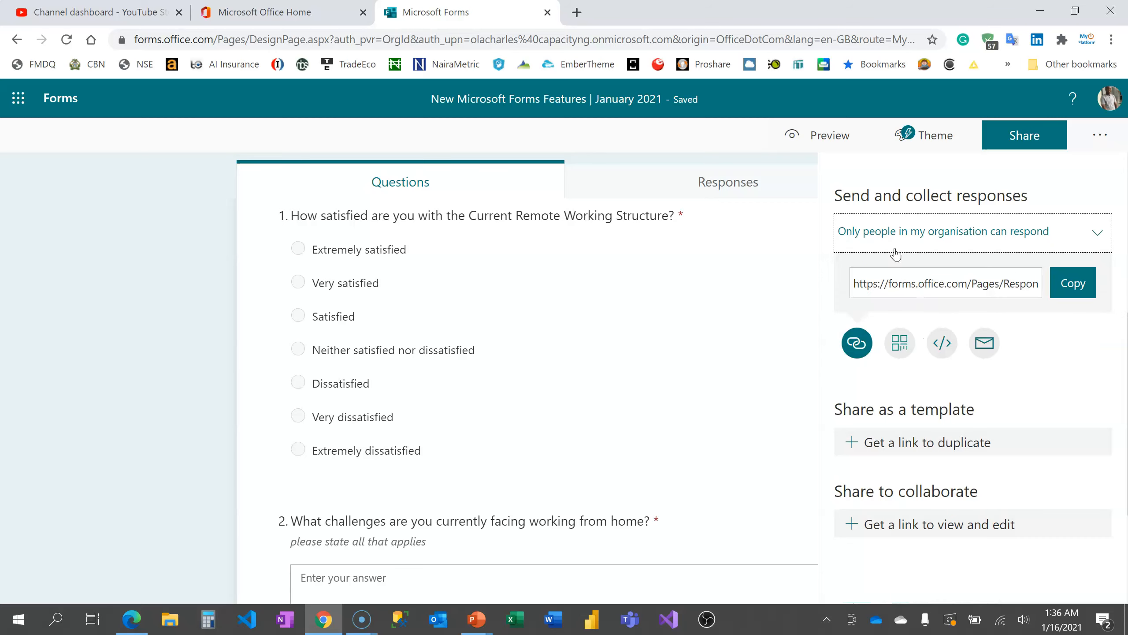
click(946, 249)
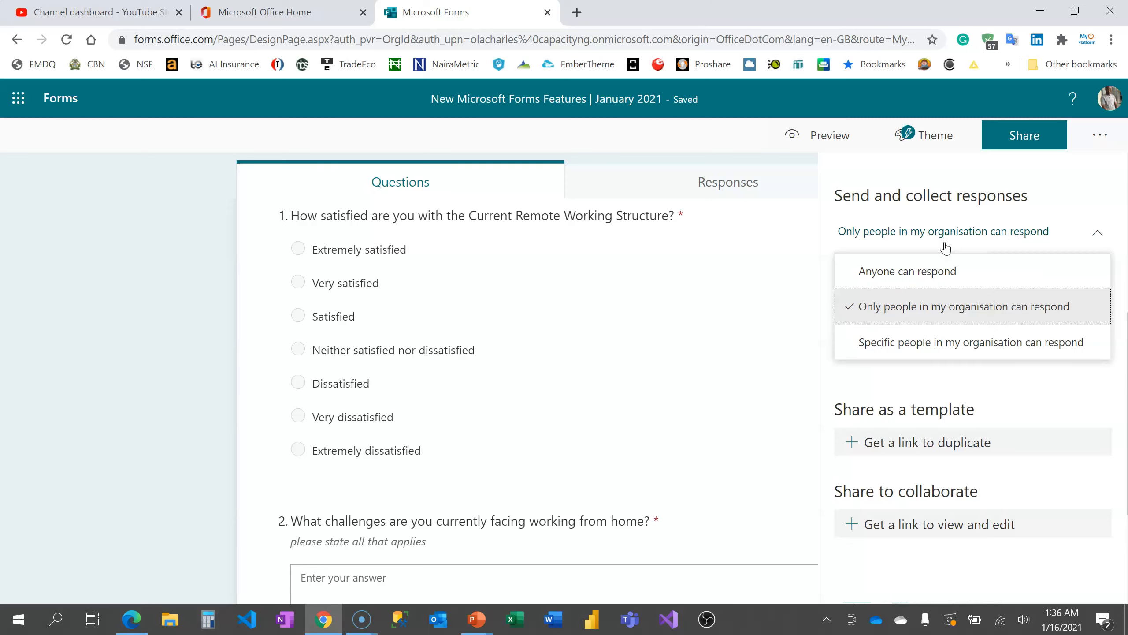
click(894, 342)
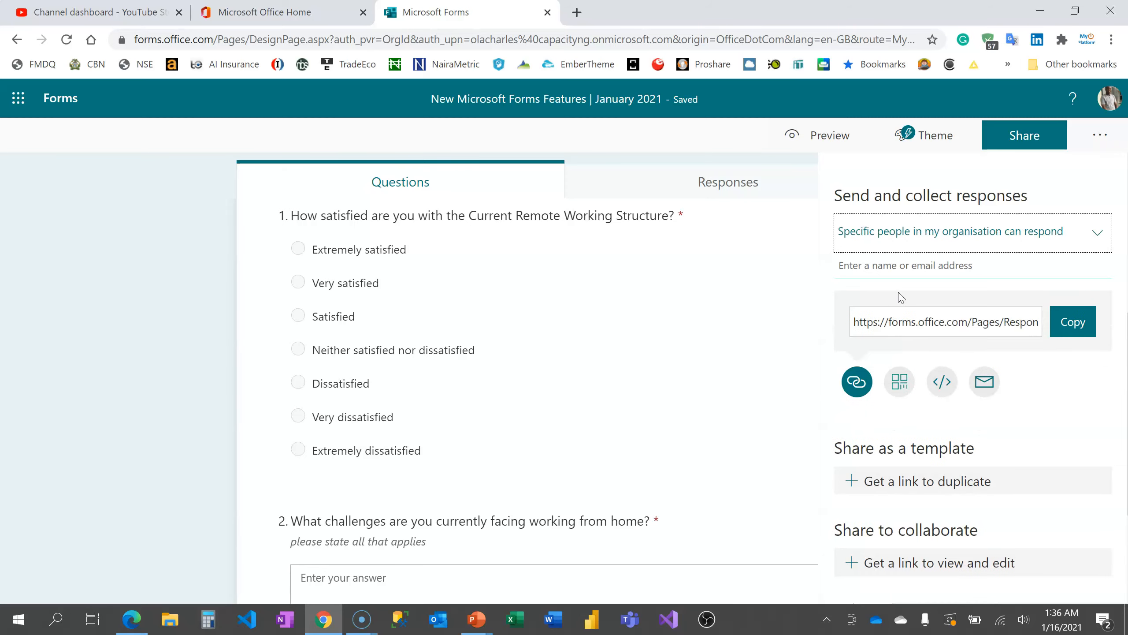
Step: Add a colleague by name as a specific respondent and copy the form's response link
click(908, 264)
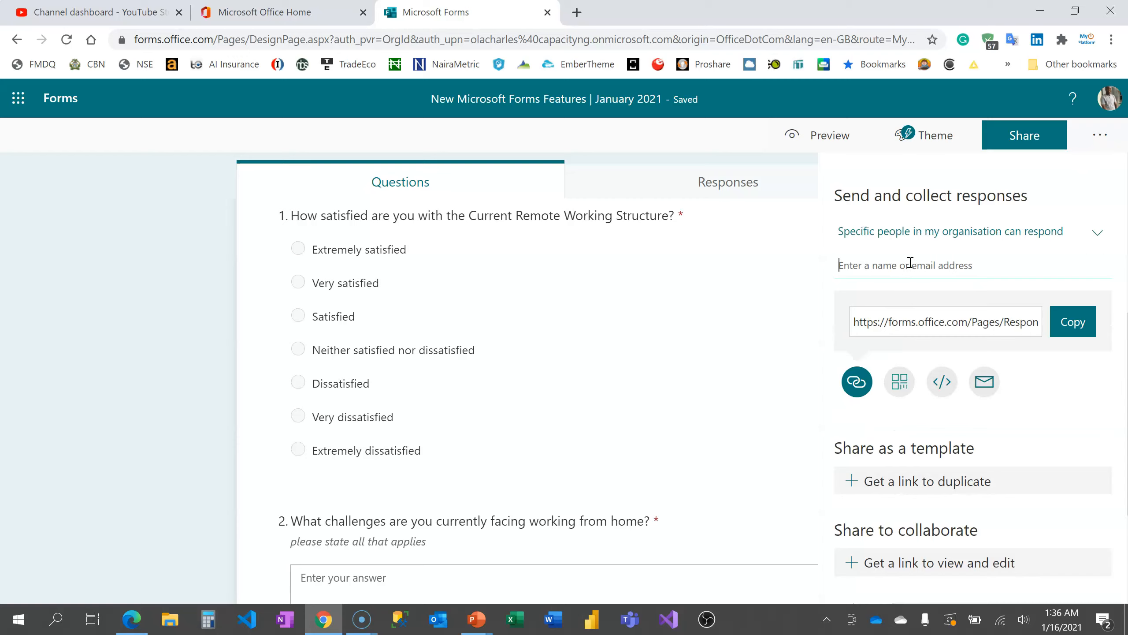
text(adee)
key(BackSpace)
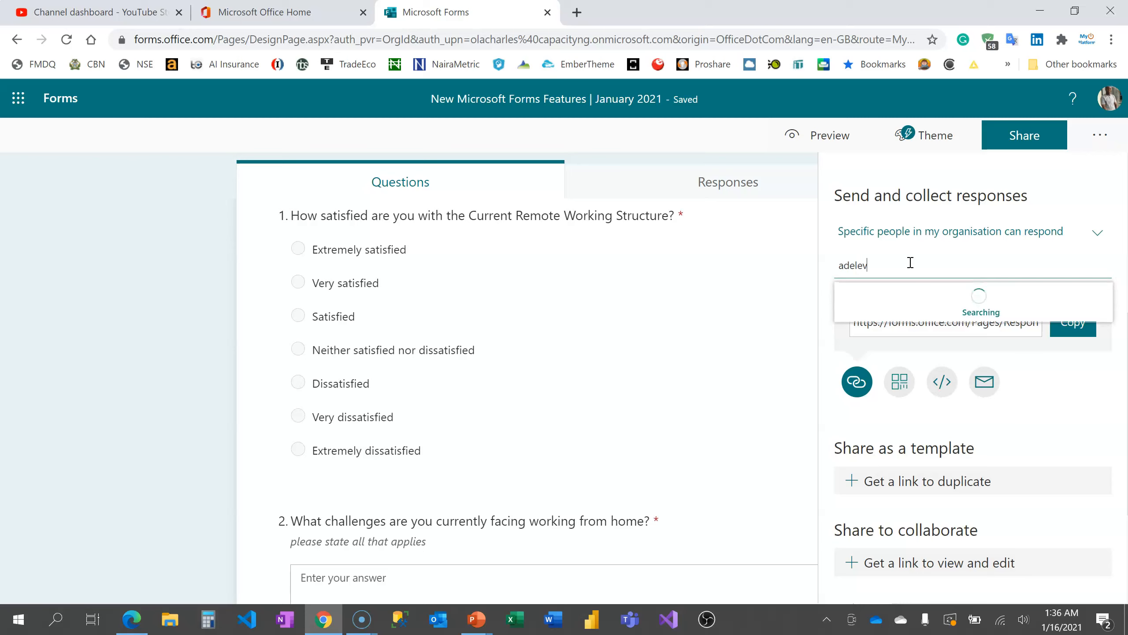
click(920, 306)
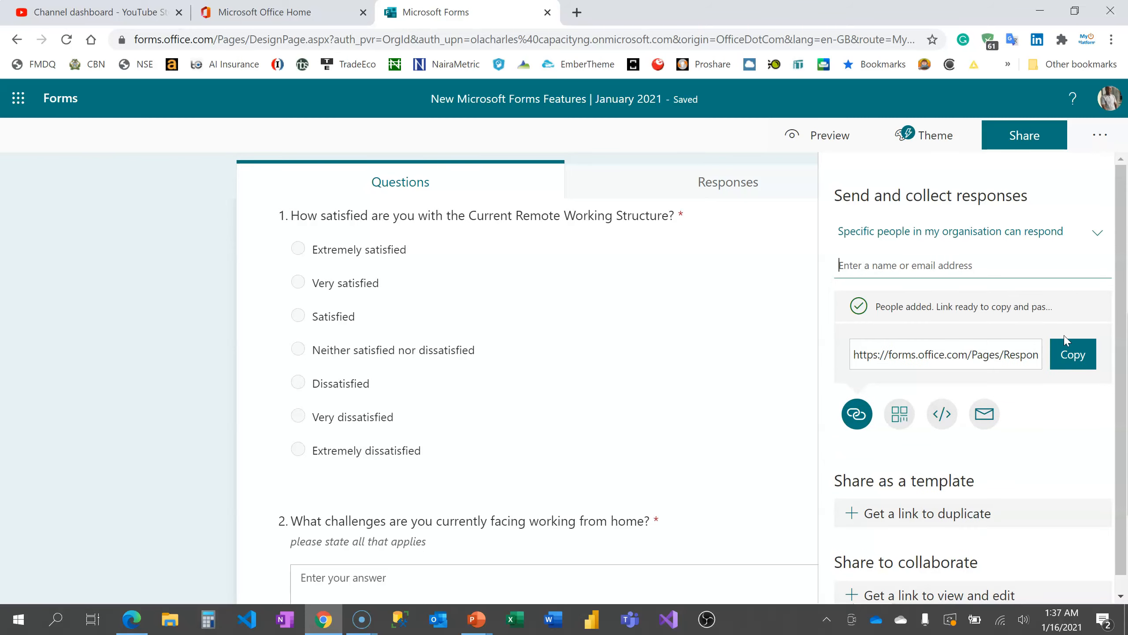
click(1074, 354)
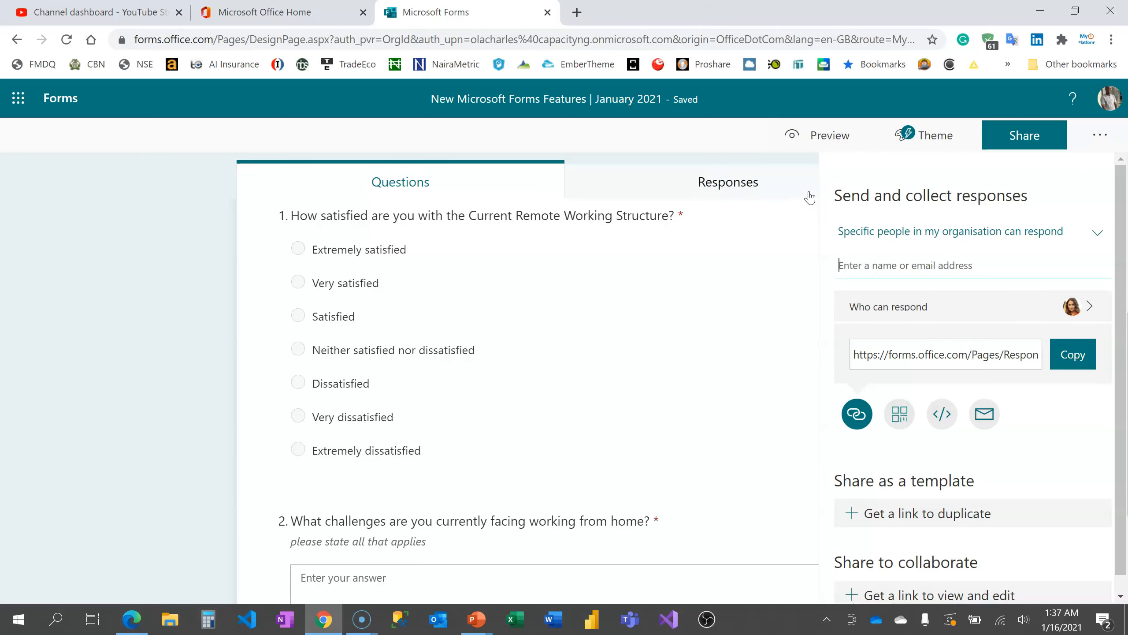
Step: Preview the form, answer "Extremely satisfied" and "nothing", try to submit the response and return to the form editor
click(815, 135)
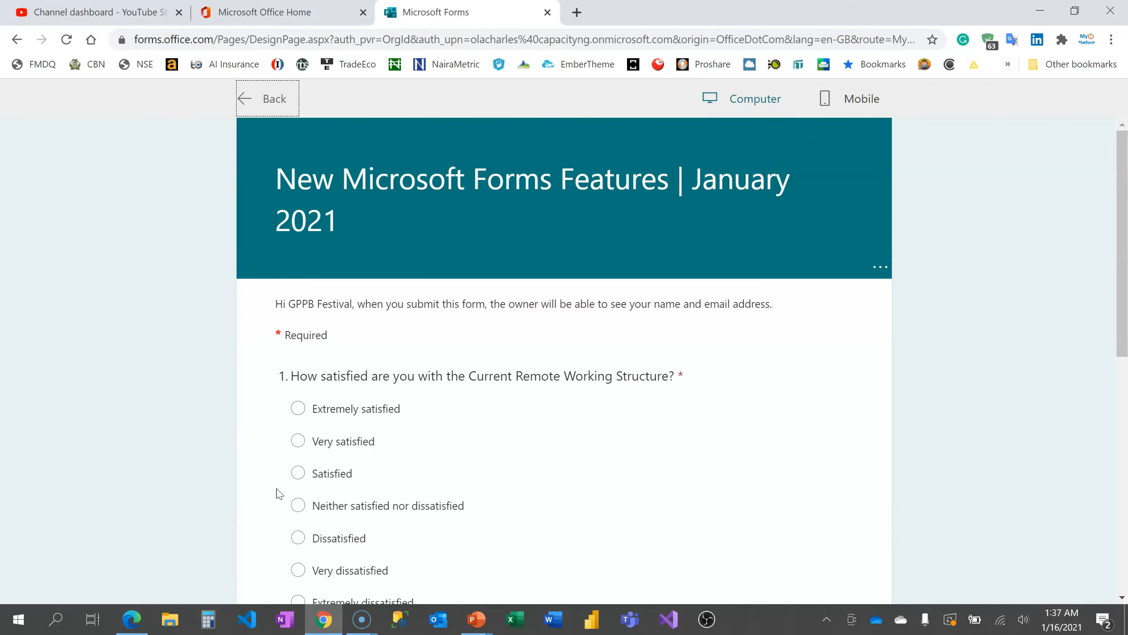
click(348, 408)
click(371, 424)
text(nothing)
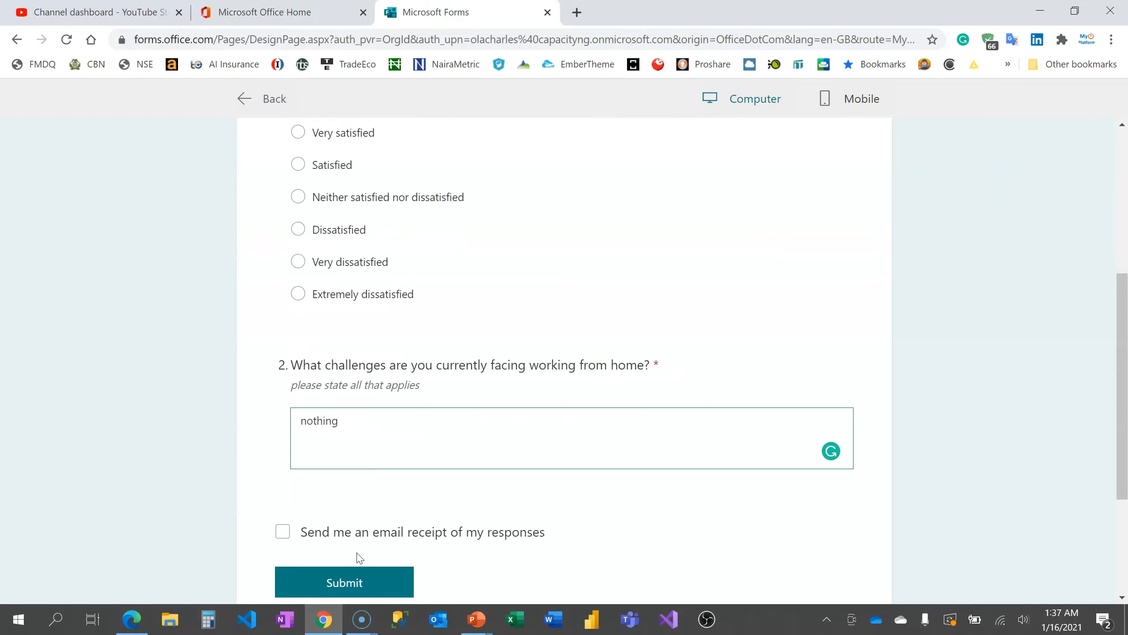
click(351, 583)
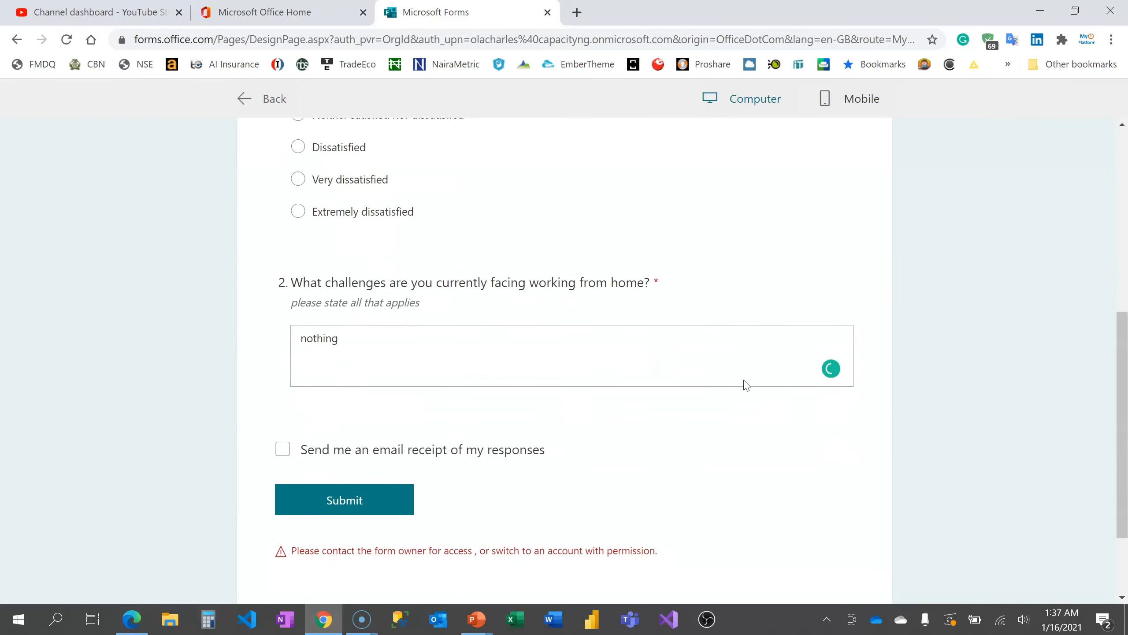
scroll(746, 385, down, 3)
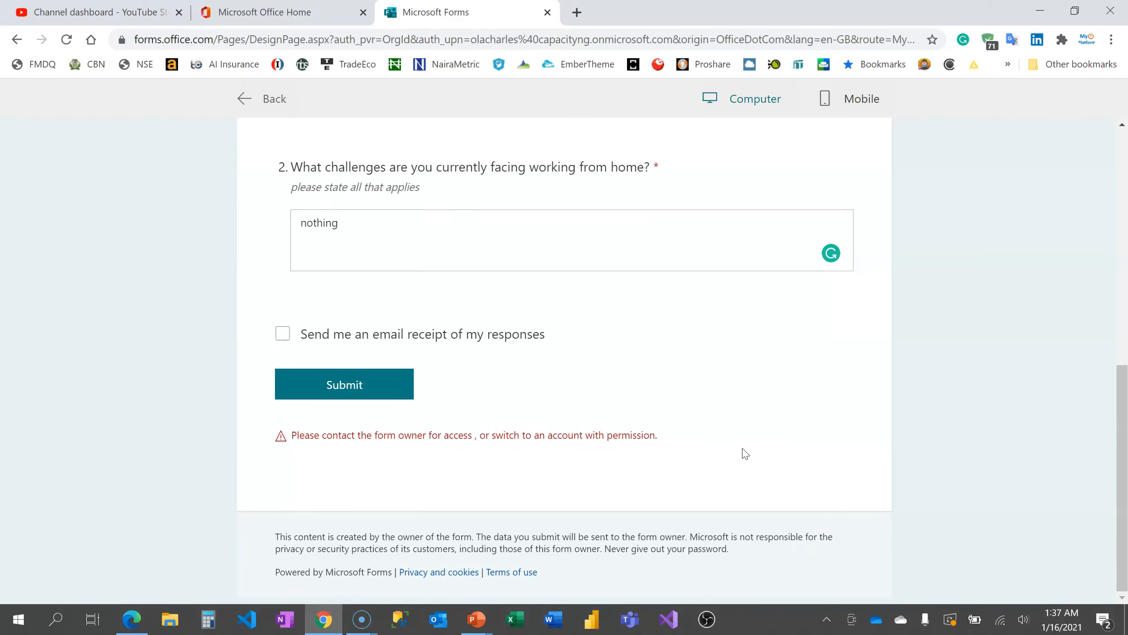
scroll(481, 295, up, 10)
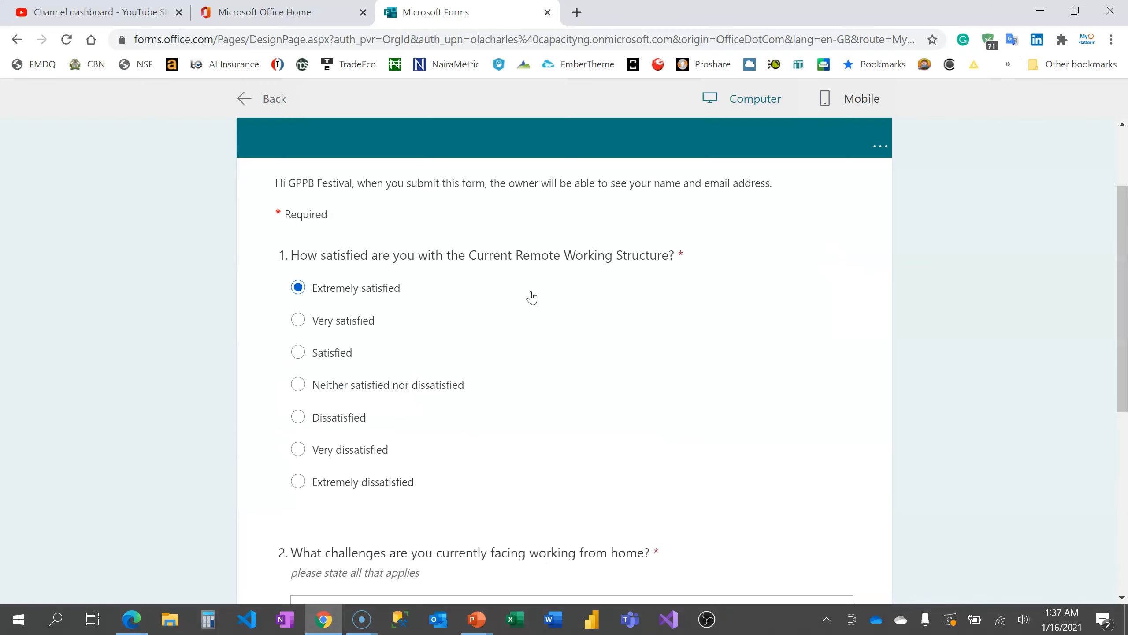
click(266, 100)
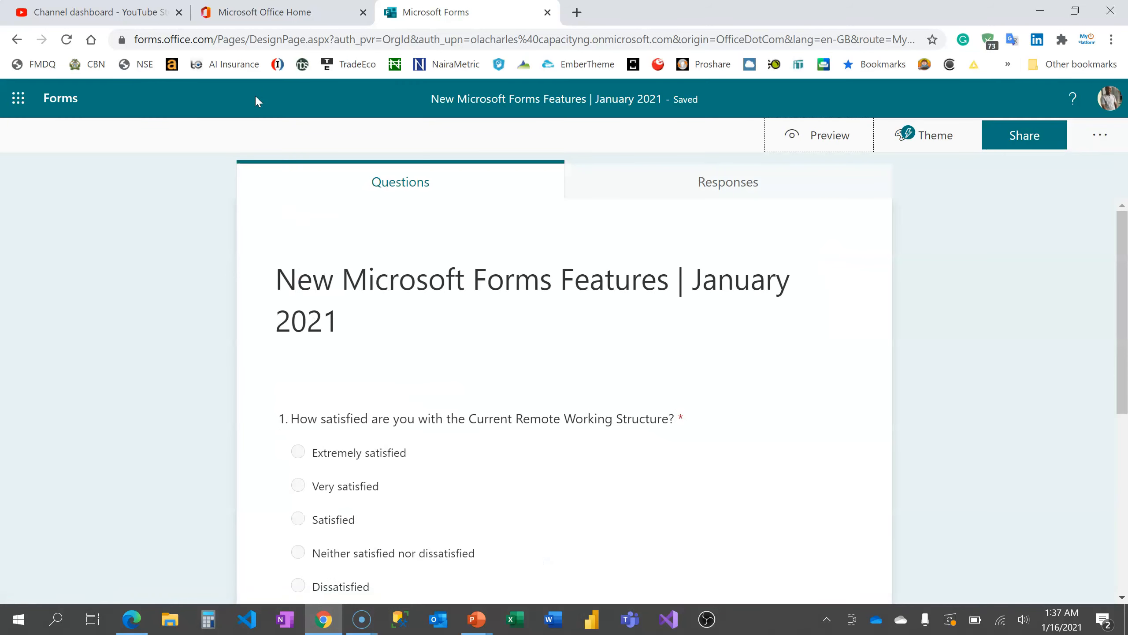
Step: Open the form's settings and turn off "Allow receipt of responses after submission"
click(1105, 134)
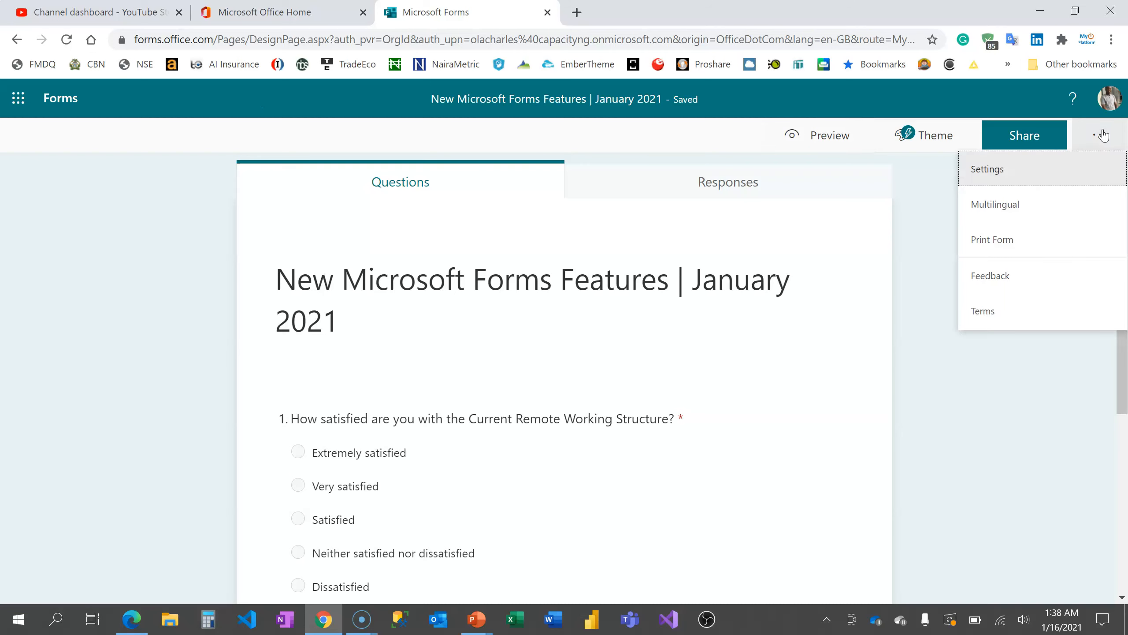
click(1004, 174)
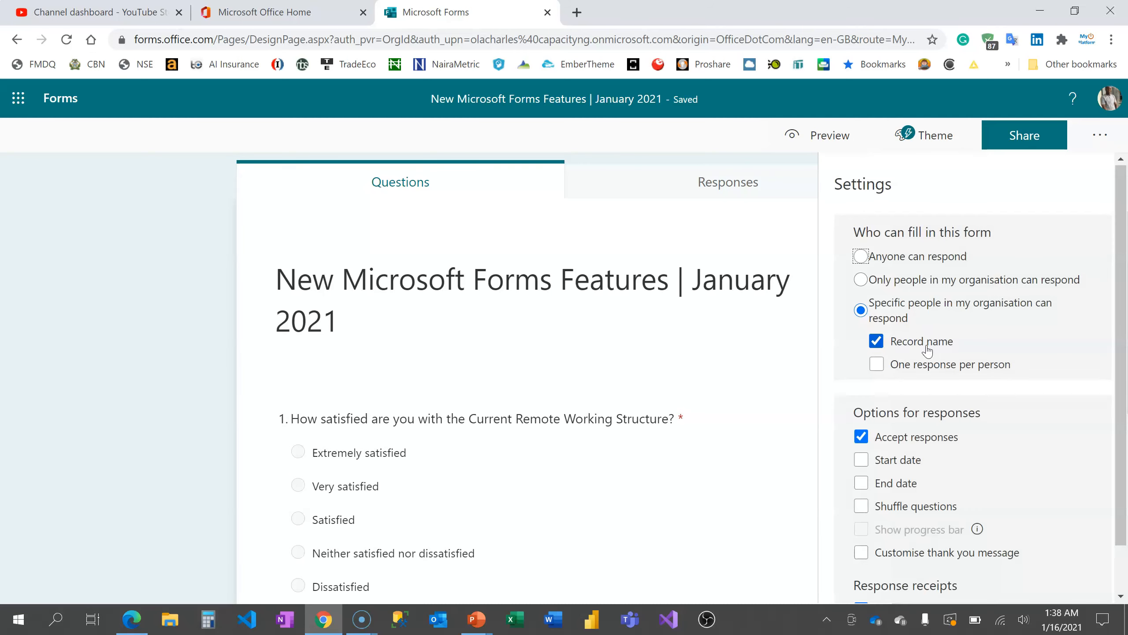
scroll(926, 351, down, 2)
click(863, 561)
scroll(878, 516, up, 1)
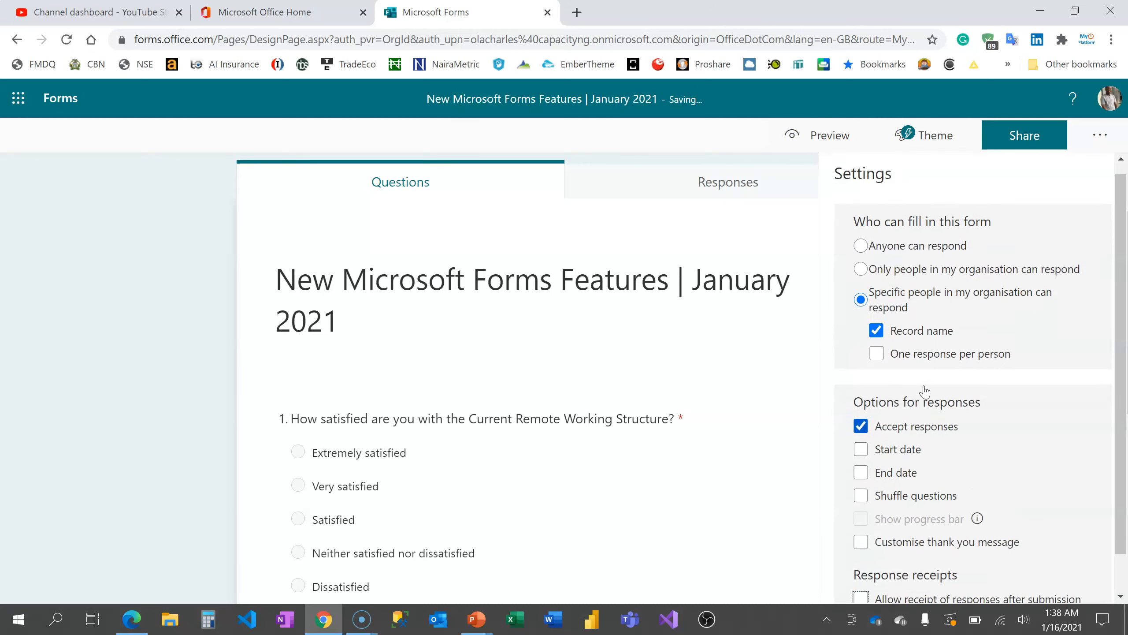
Step: Switch "Record name" off and on again, and "One response per person" on and off again
click(877, 343)
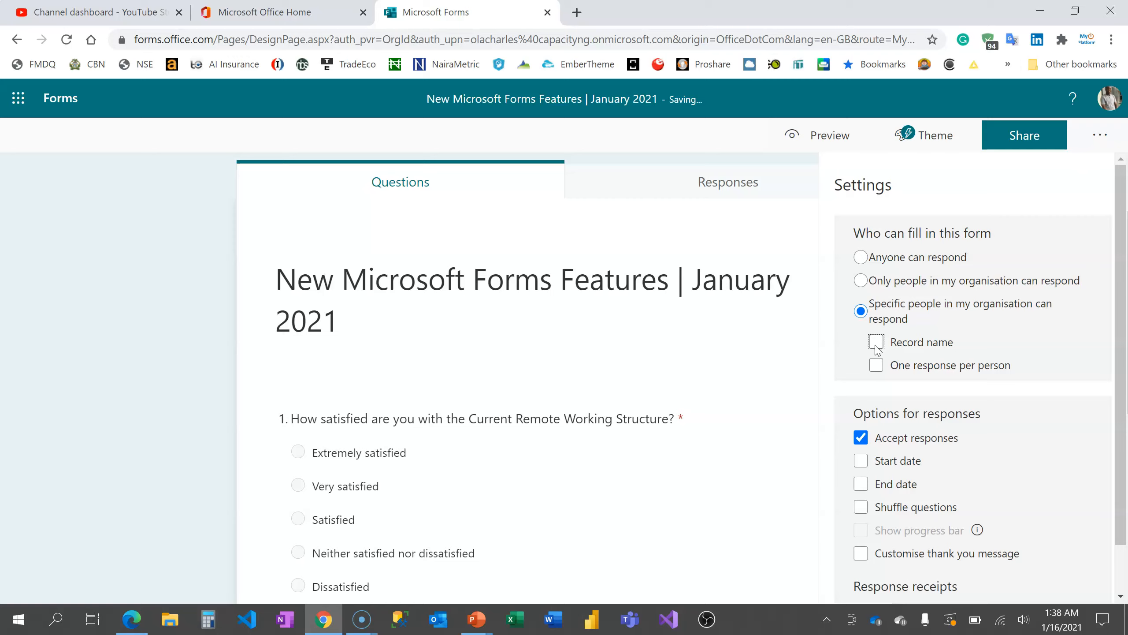
click(875, 345)
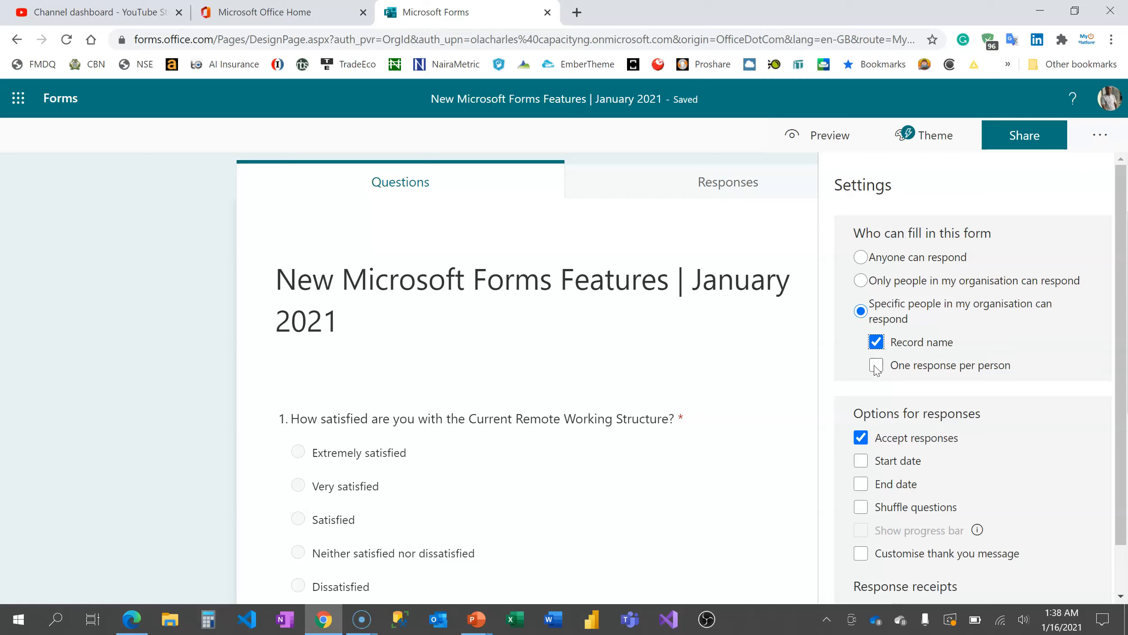
click(876, 367)
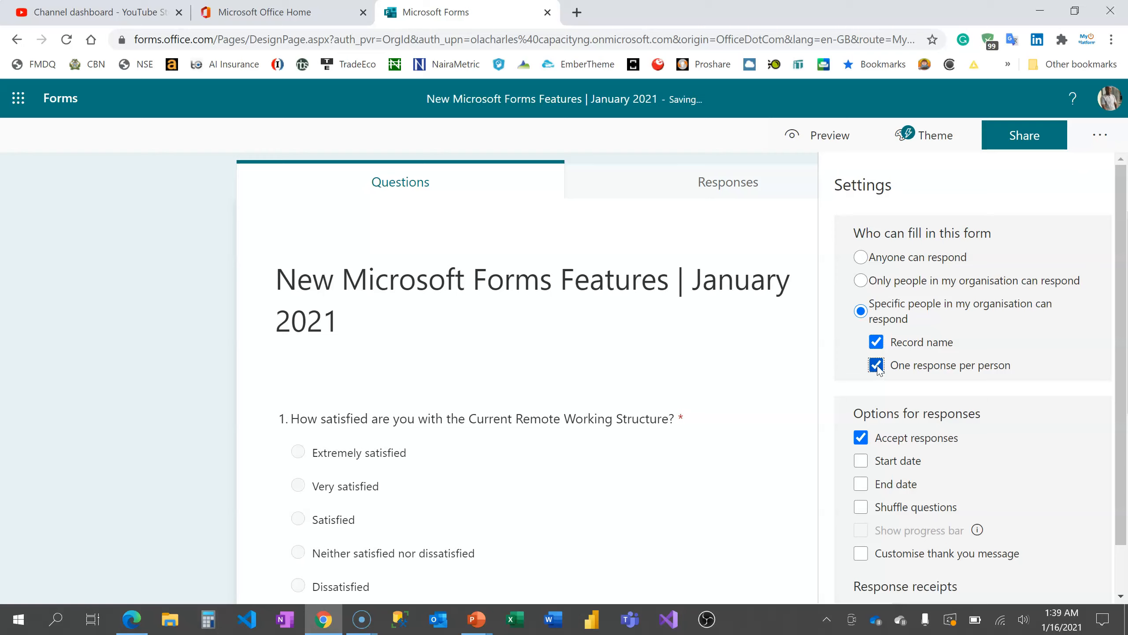
click(876, 365)
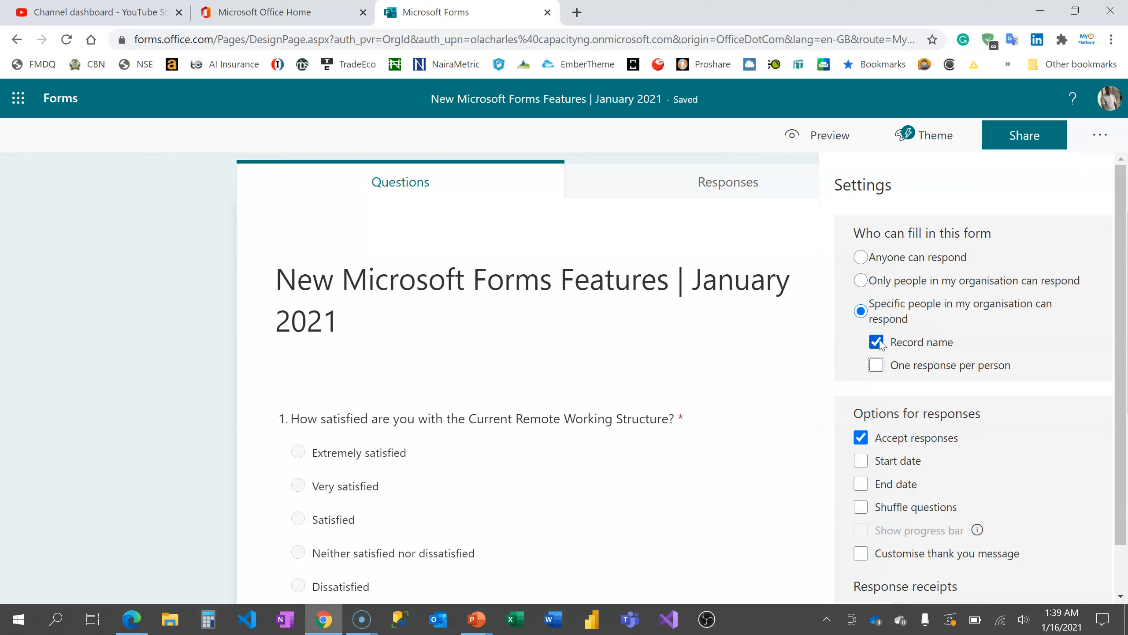
Step: Set the form's sharing option to "Only people in my organisation can respond" and close the sharing options
click(990, 143)
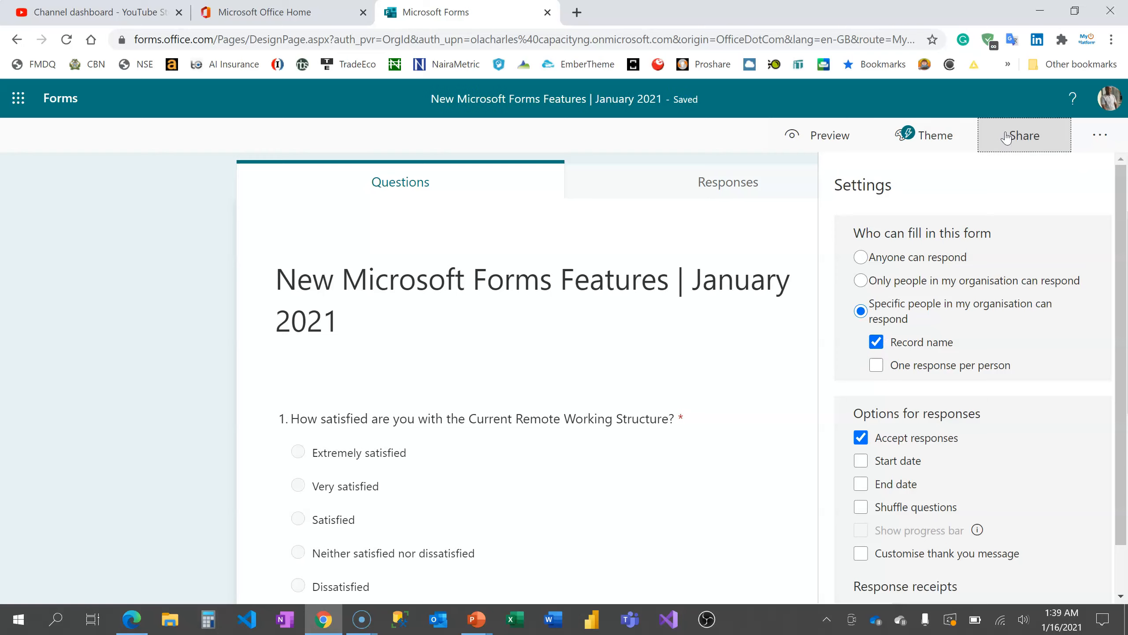
click(937, 232)
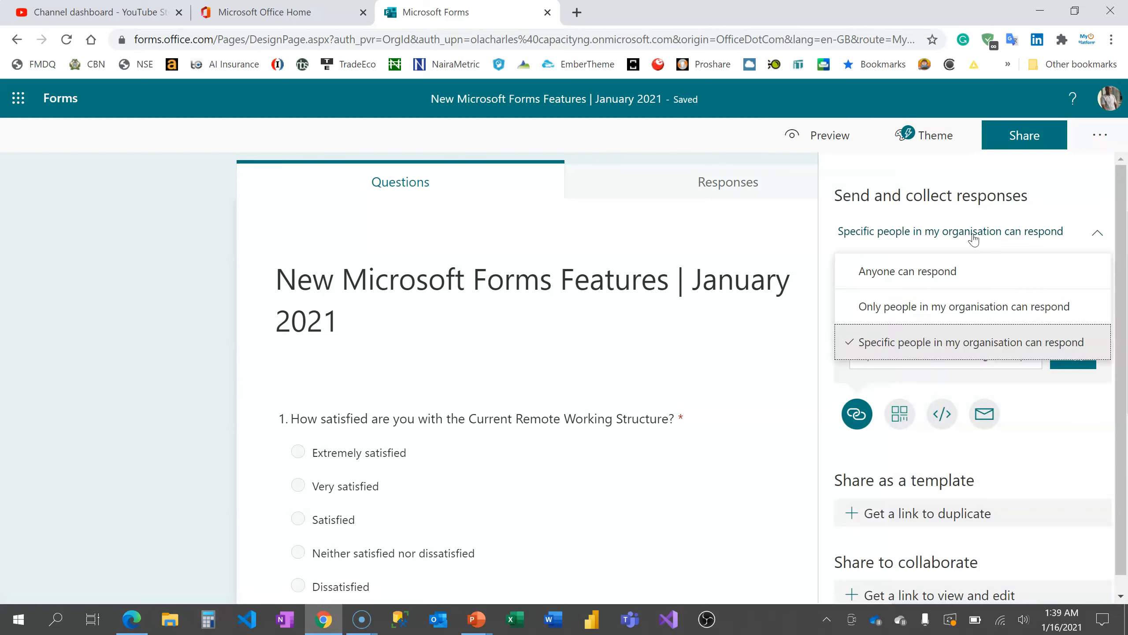
click(935, 309)
click(1022, 302)
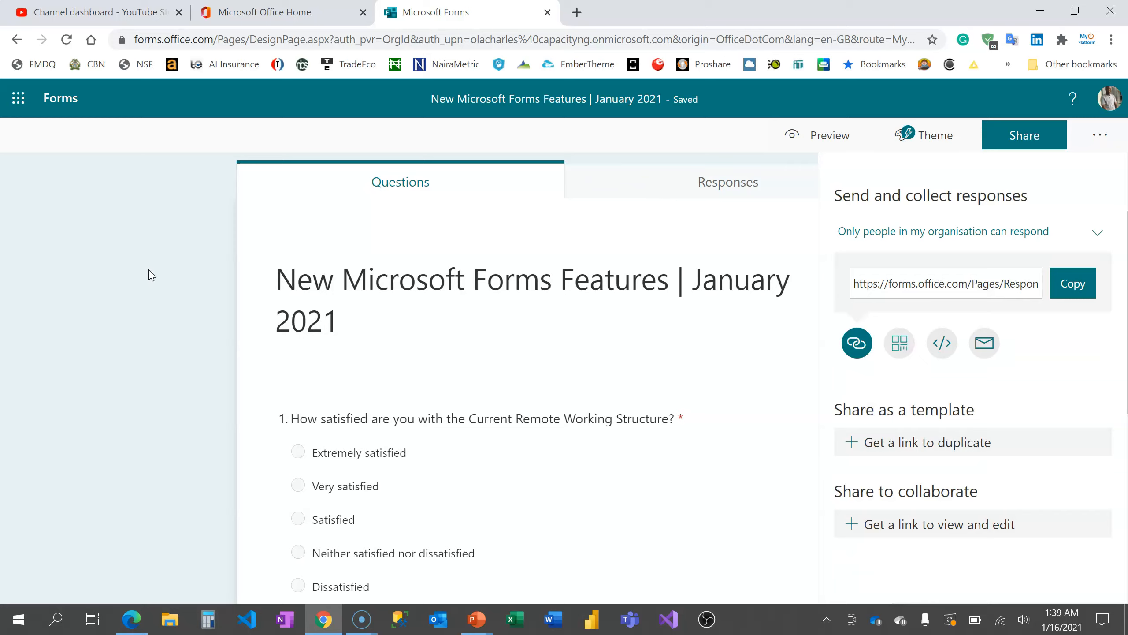
click(152, 276)
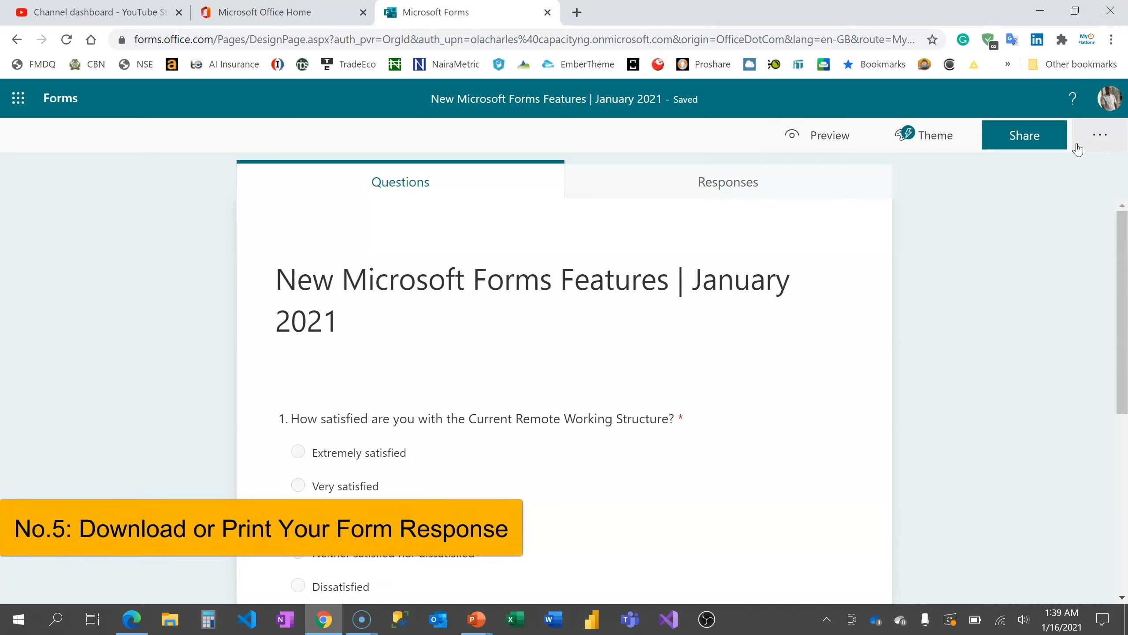
Step: Turn on "Allow receipt of responses after submission" in the form's settings
click(1100, 135)
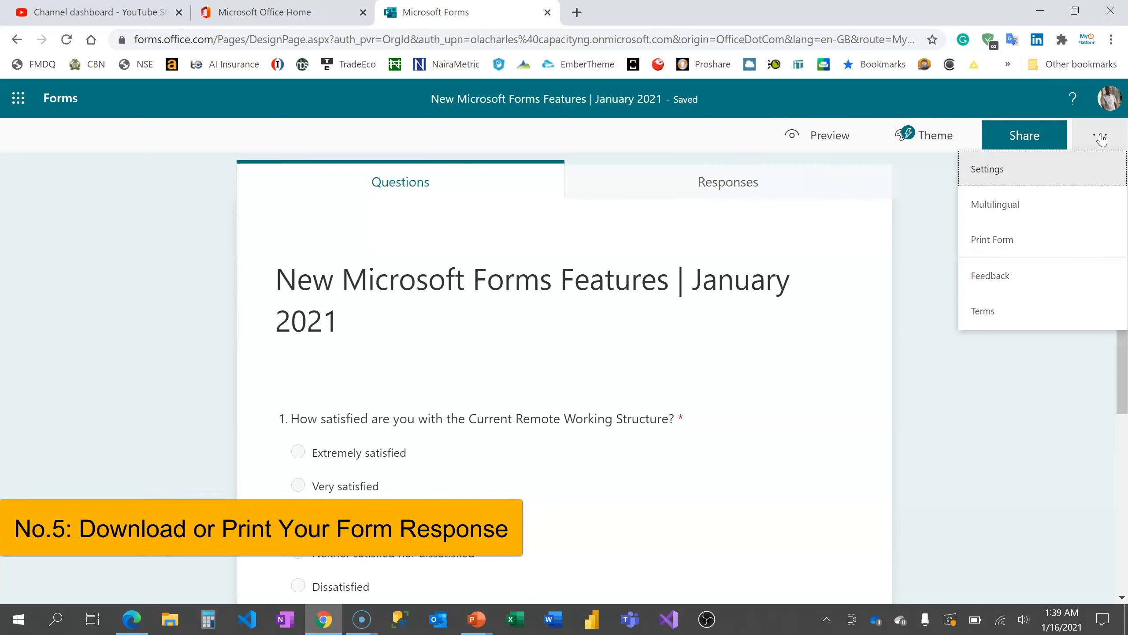
click(1000, 172)
scroll(1000, 209, down, 1)
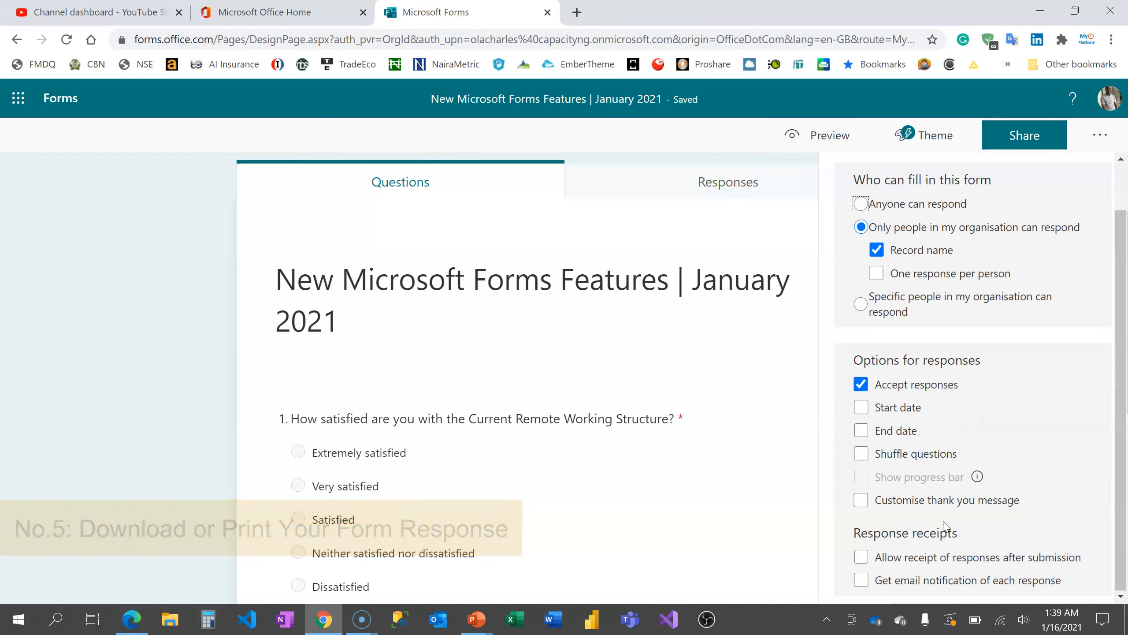
click(860, 558)
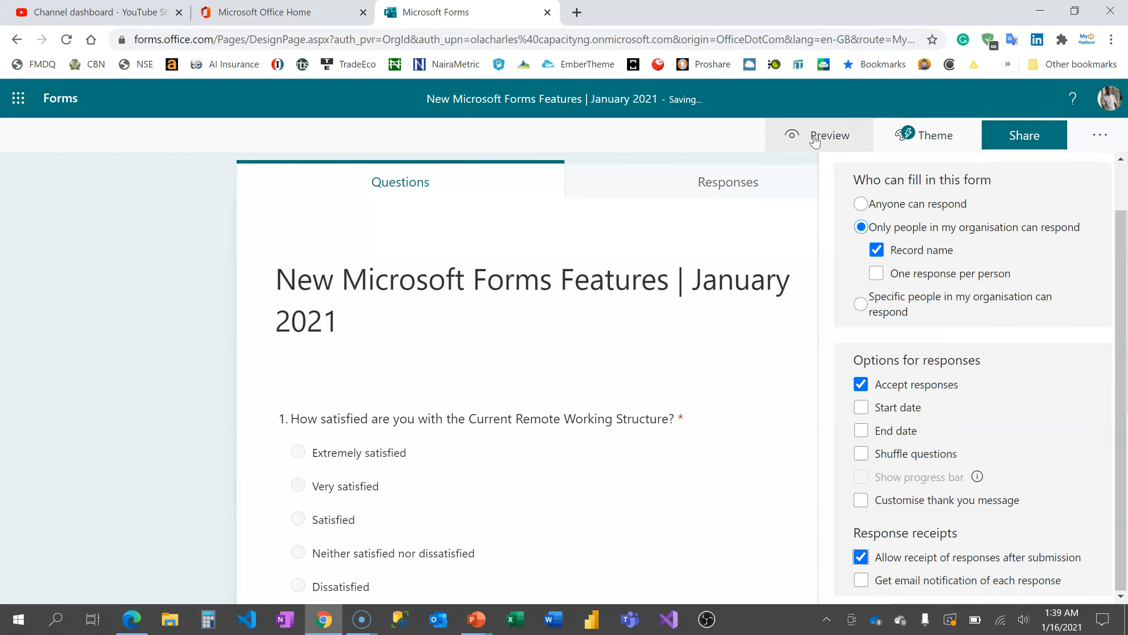
Step: Preview the form, answer question 1 with "Extremely satisfied" and describe family distractions and poor network as challenges in question 2
click(814, 140)
click(345, 410)
scroll(350, 422, down, 5)
click(350, 422)
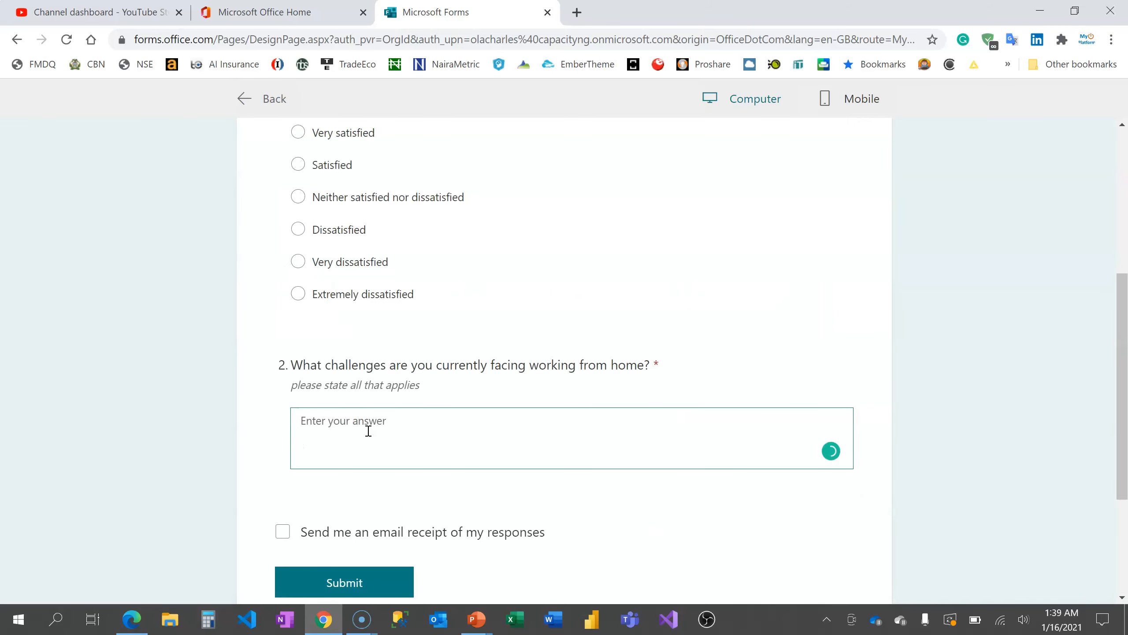
text(Working from home has been an awesome experience for but not without challenges. 1. Distractions from family members: I often get distracted by little things in the home that would have been attended to by other family members if I'm not at home 2. Network: There is no good network in my area, so I struggle to participate in online meetings.)
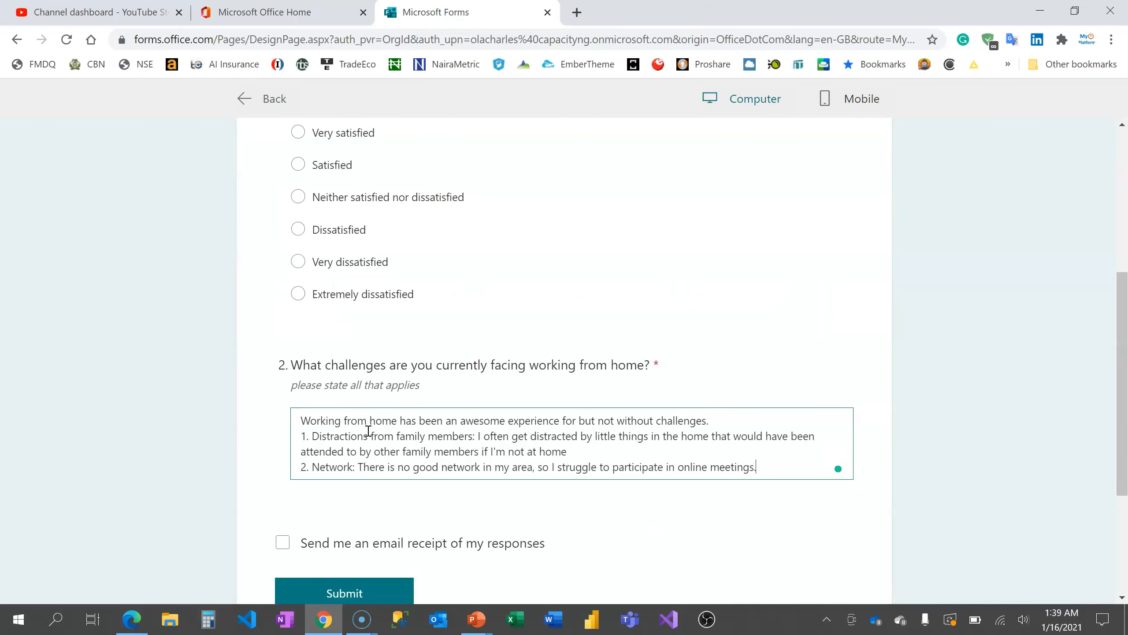
Step: Request an email receipt of the responses, review both answers and submit the form
click(283, 542)
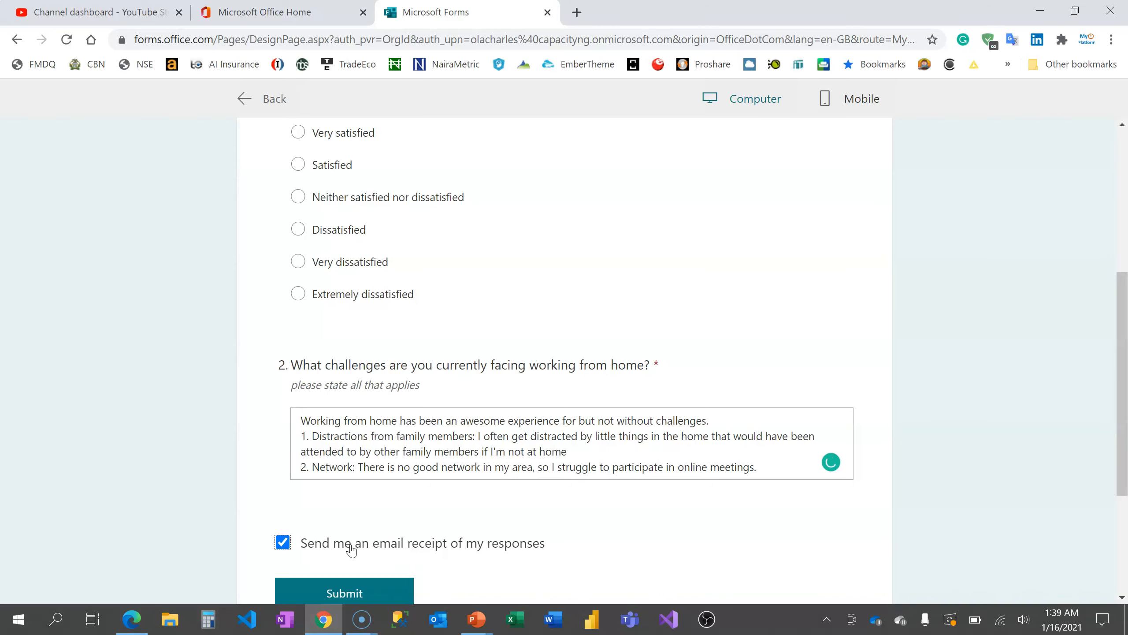
scroll(396, 370, up, 3)
scroll(419, 293, up, 2)
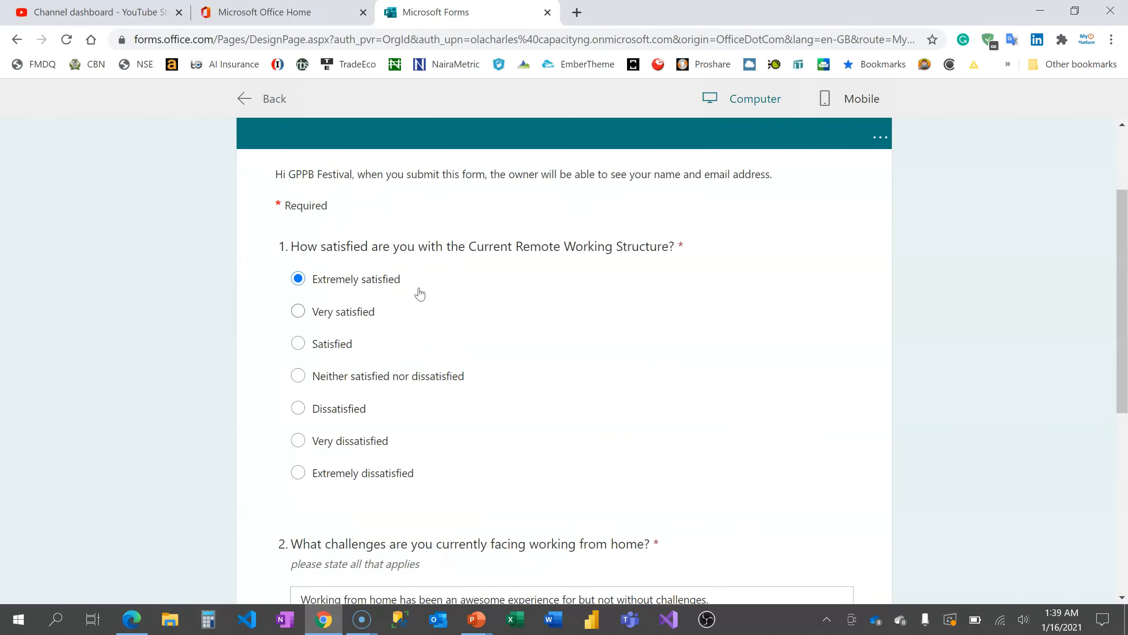
scroll(419, 294, down, 5)
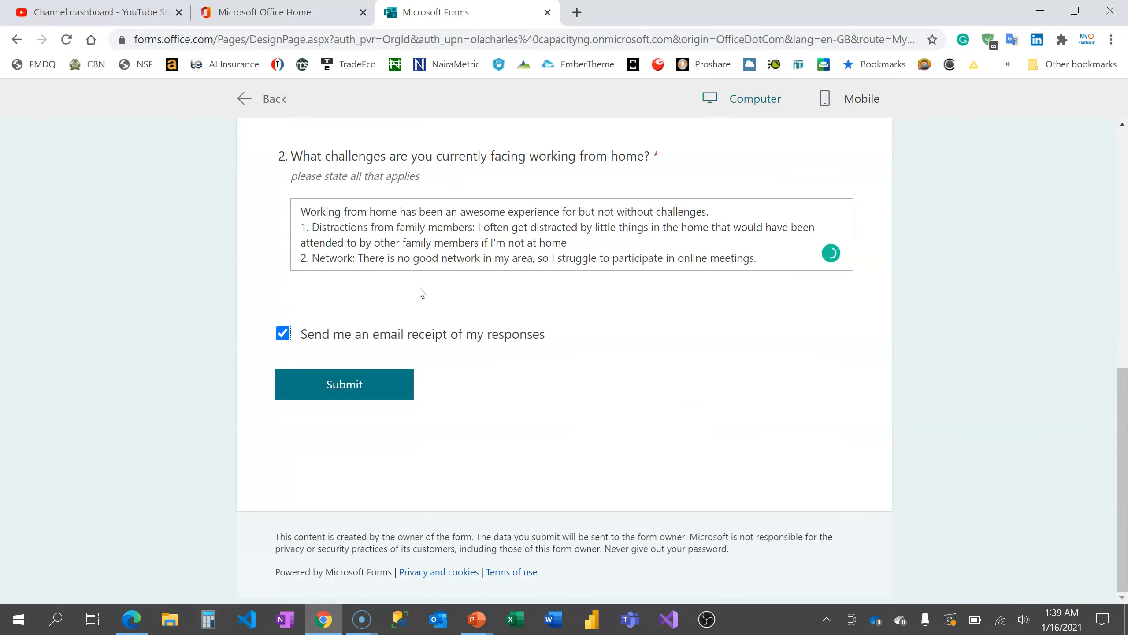
scroll(426, 298, up, 3)
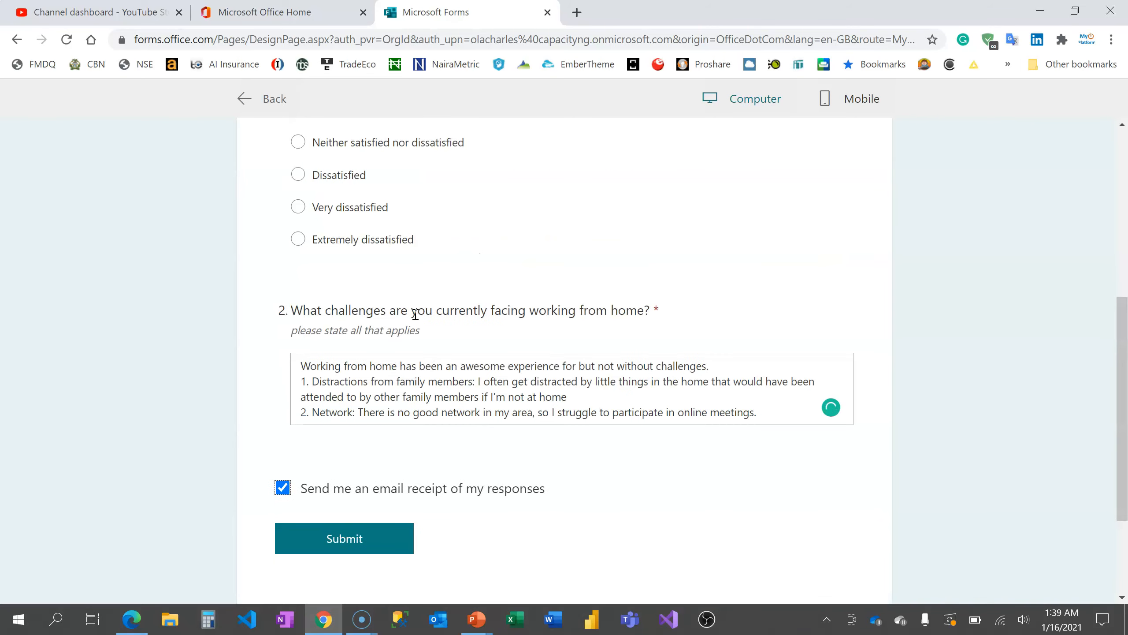
scroll(395, 400, up, 6)
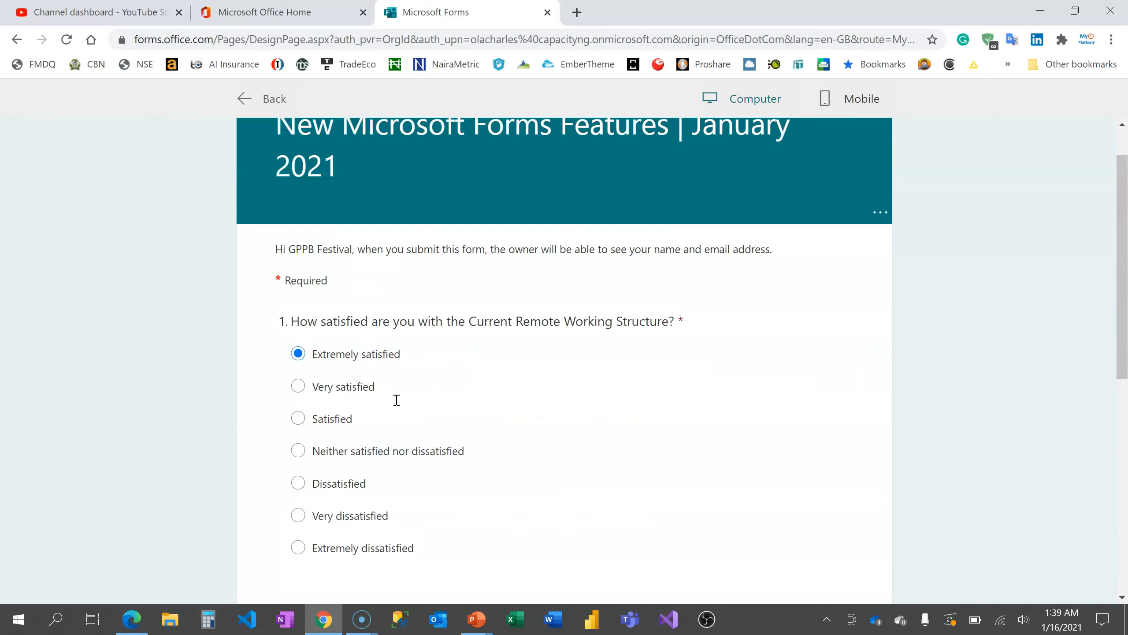
scroll(395, 400, down, 6)
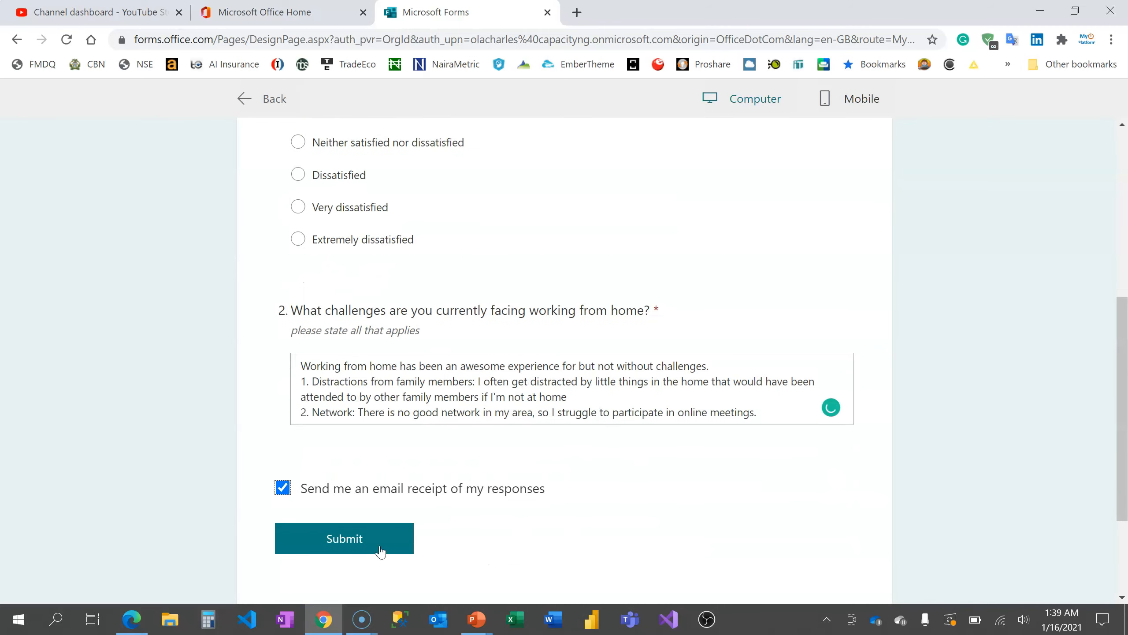
click(370, 541)
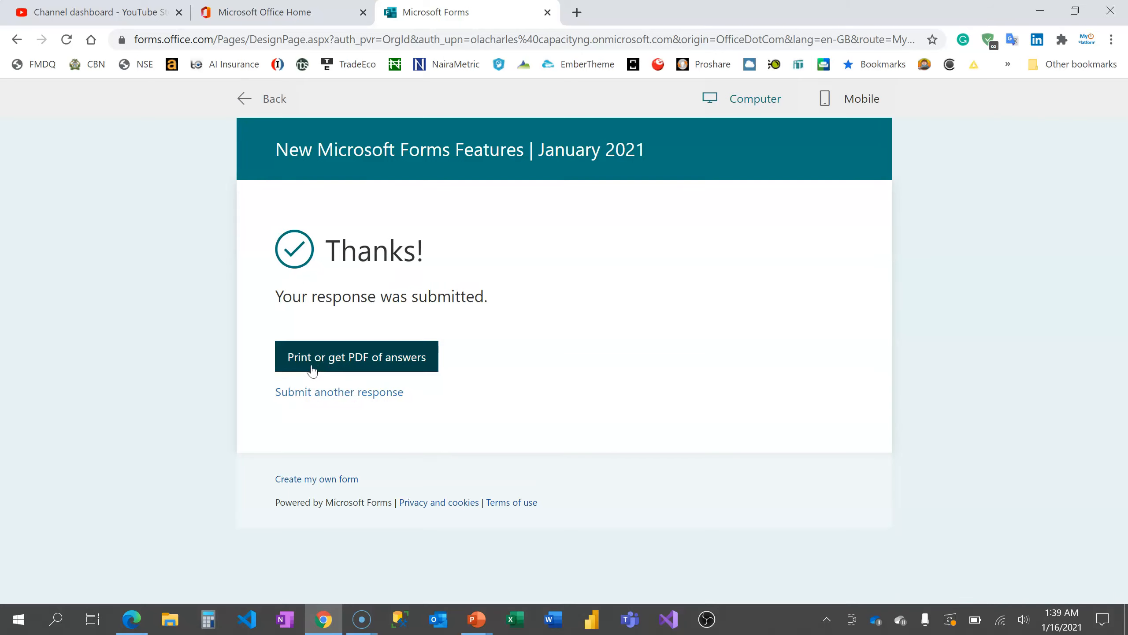
Step: Open the print settings for the submitted answers, disable background graphics, set margins to Minimum and keep "Save as PDF" as the destination
click(362, 365)
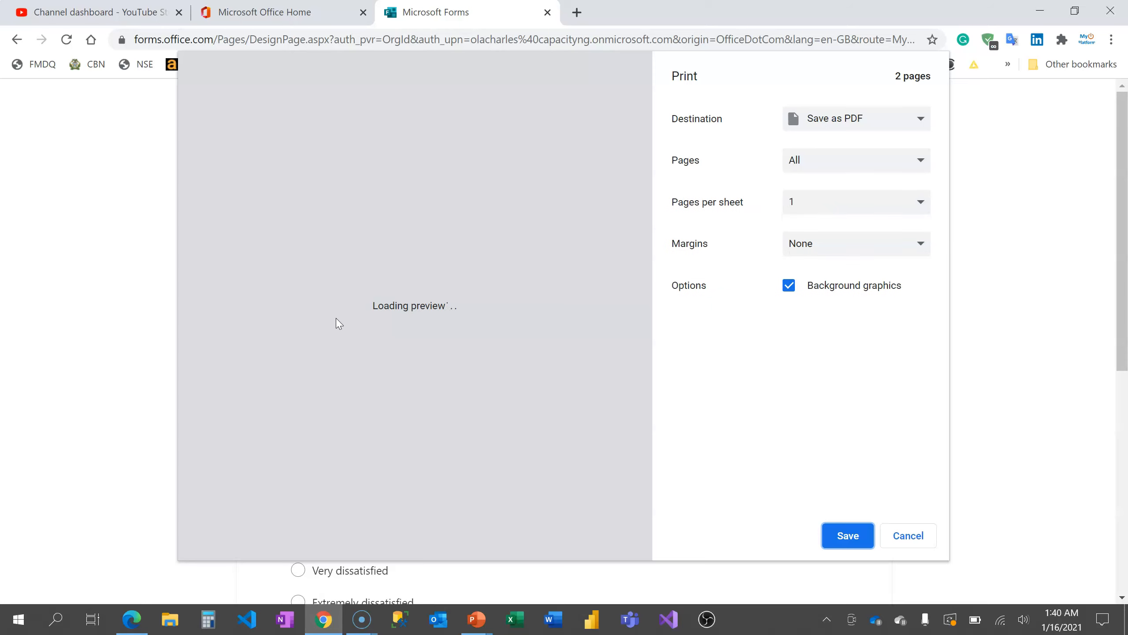
click(789, 285)
click(831, 245)
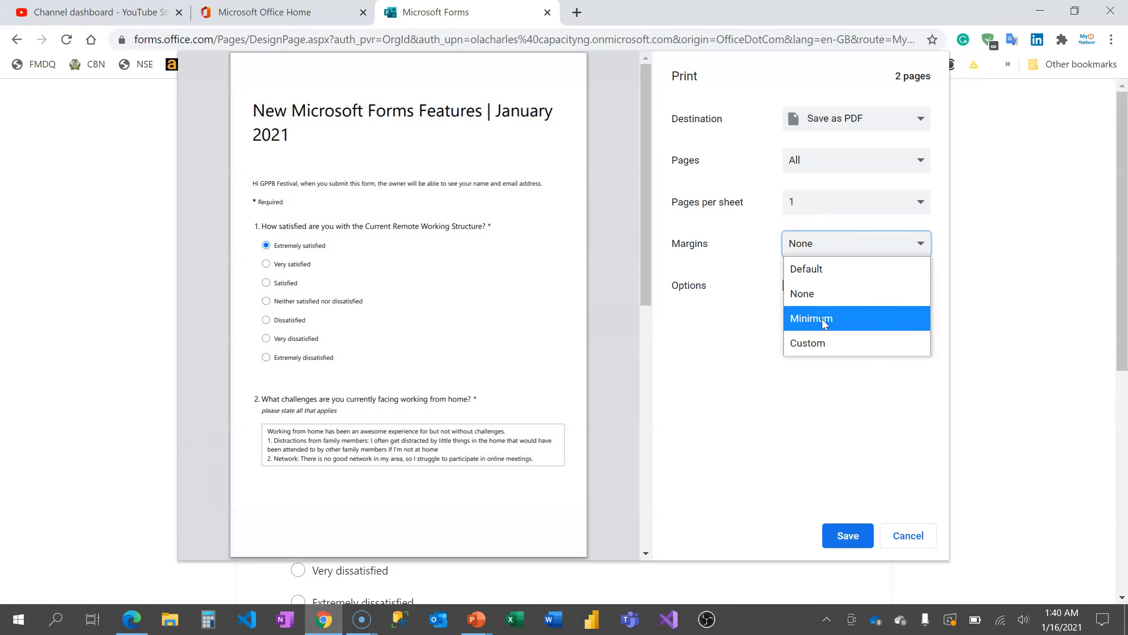
click(821, 318)
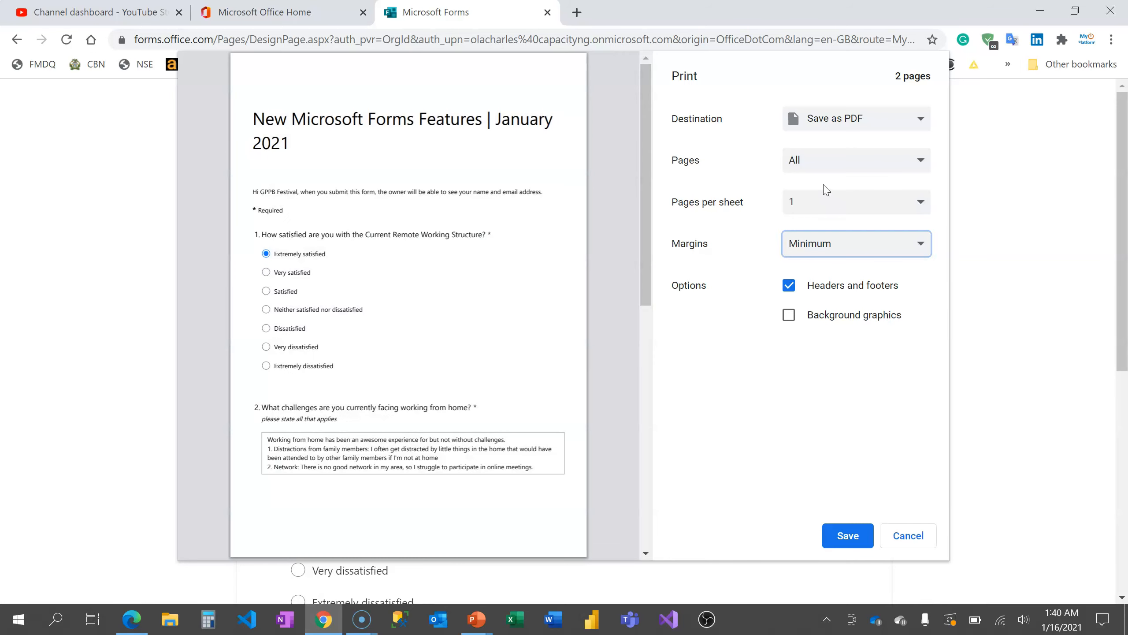
click(854, 129)
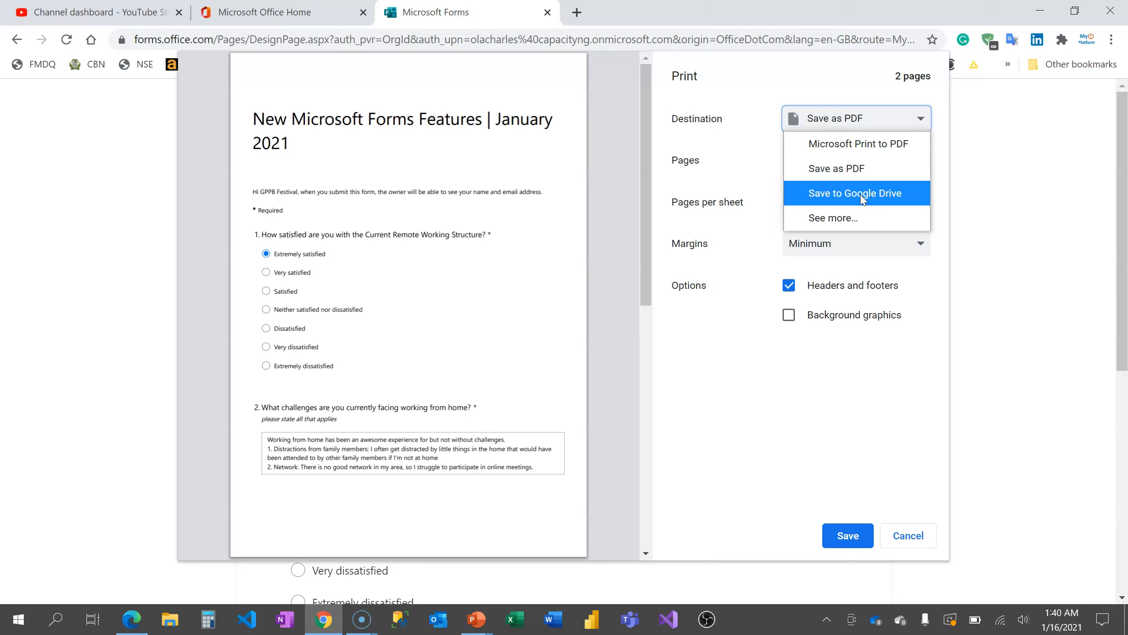
click(859, 173)
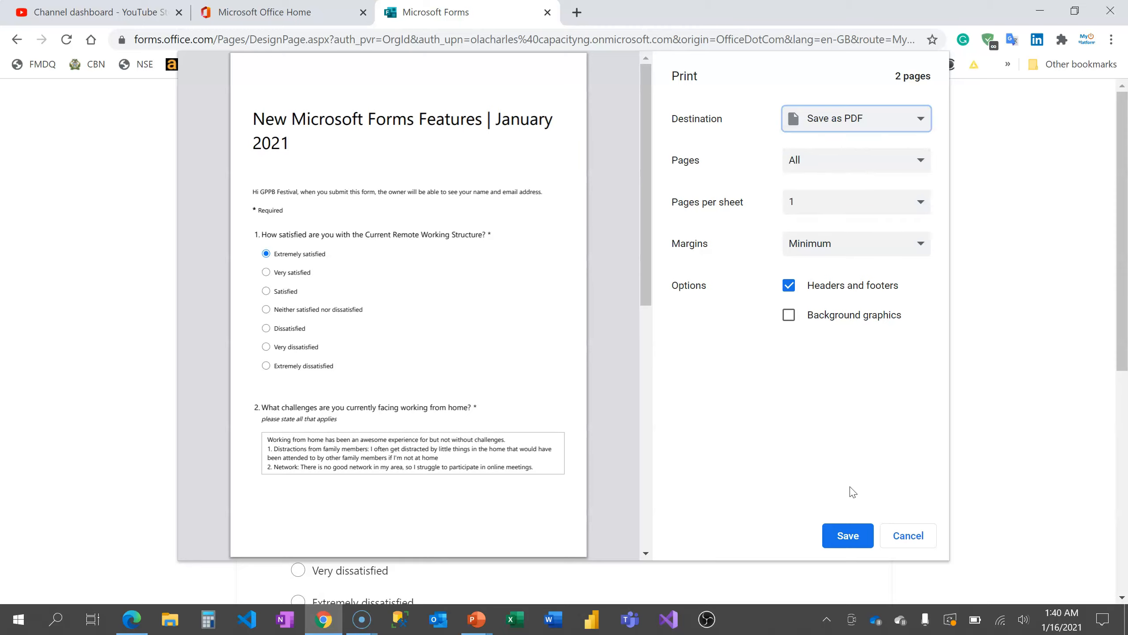
Step: Save the answers to the Desktop as the PDF file "Microsoft Forms", replacing the existing file
click(841, 536)
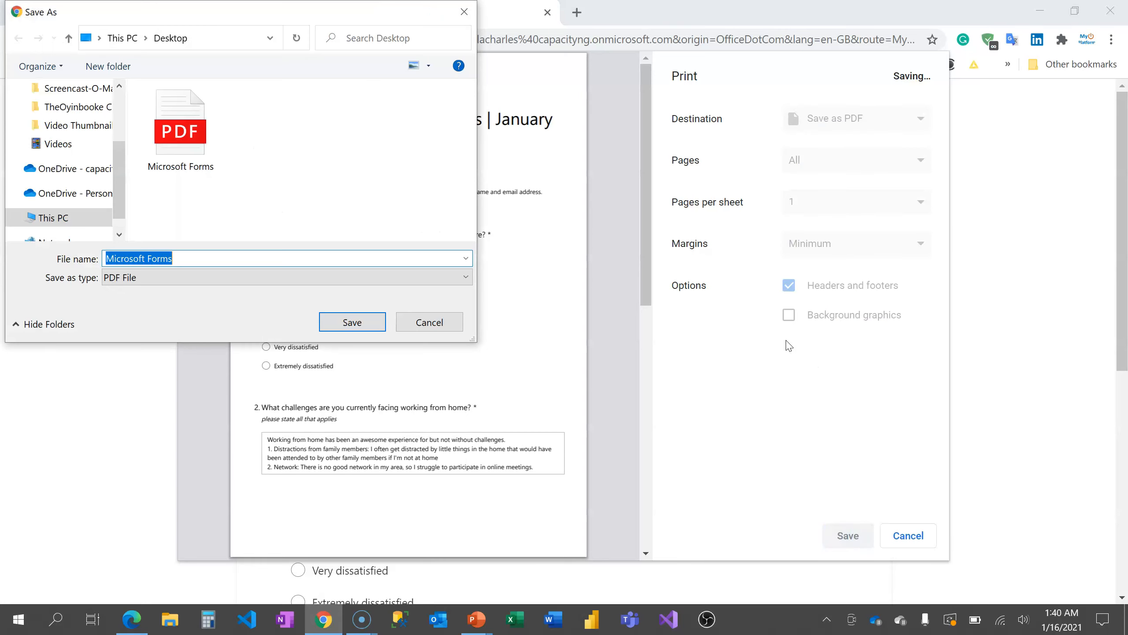
click(352, 322)
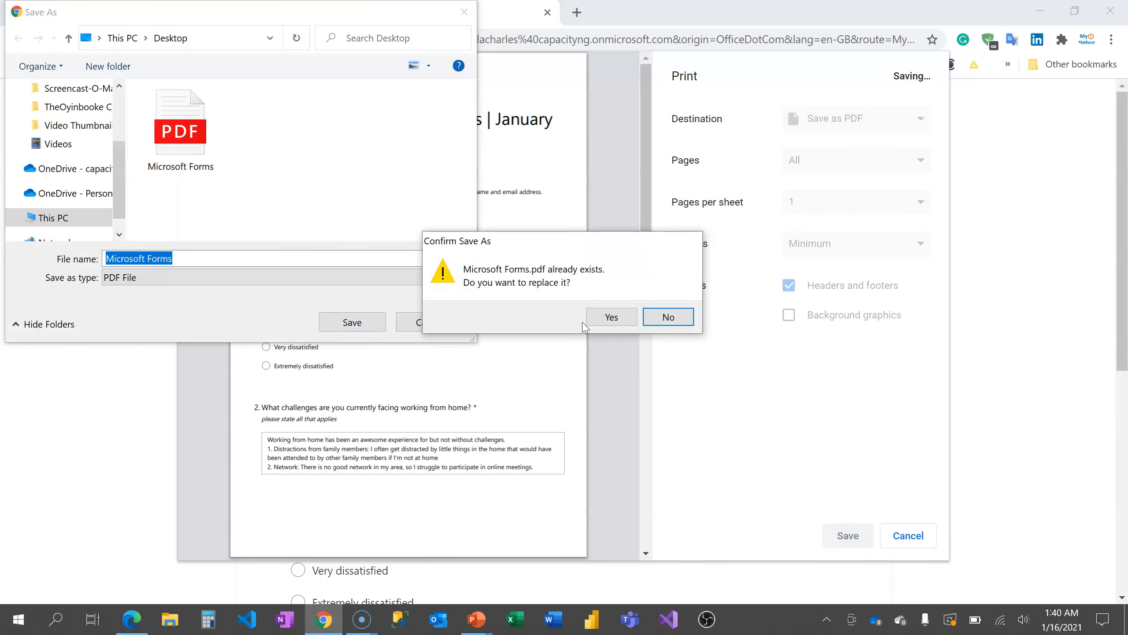
click(611, 317)
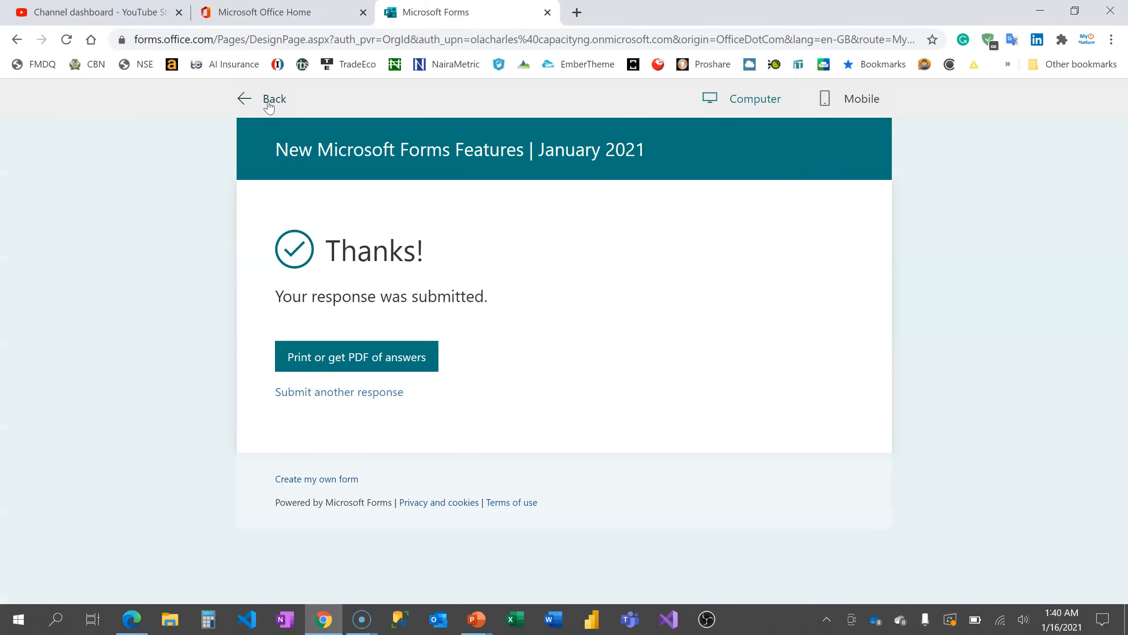
Step: Return to the form editor and select "you with the Current Remote Working Structure?" in the text of question 1
click(269, 105)
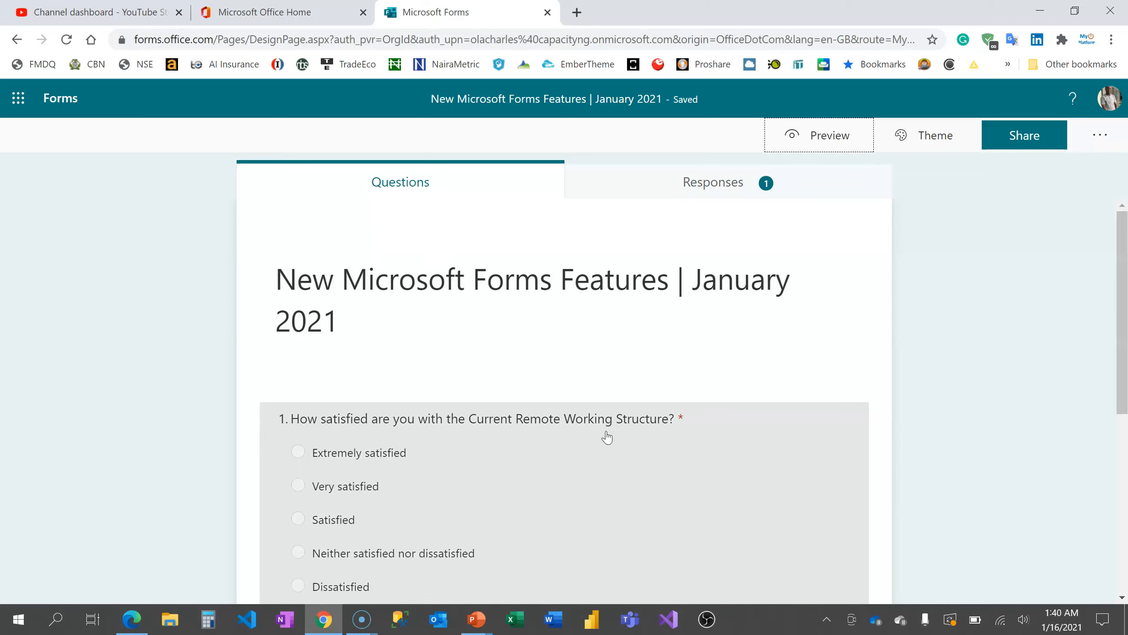
click(607, 438)
click(579, 259)
drag(652, 253, 392, 260)
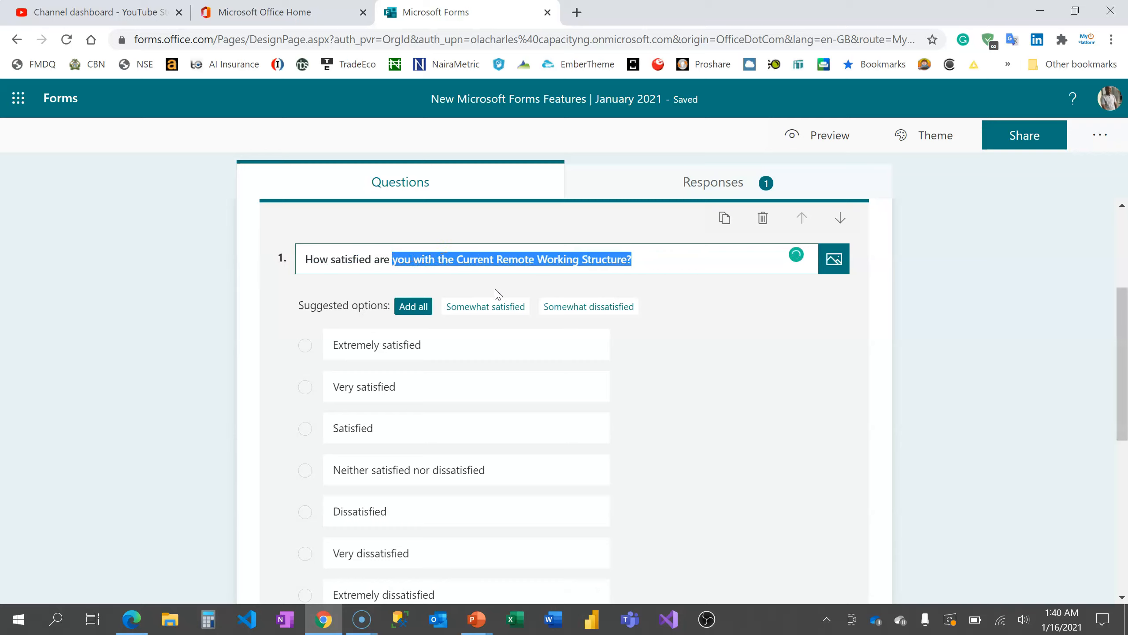